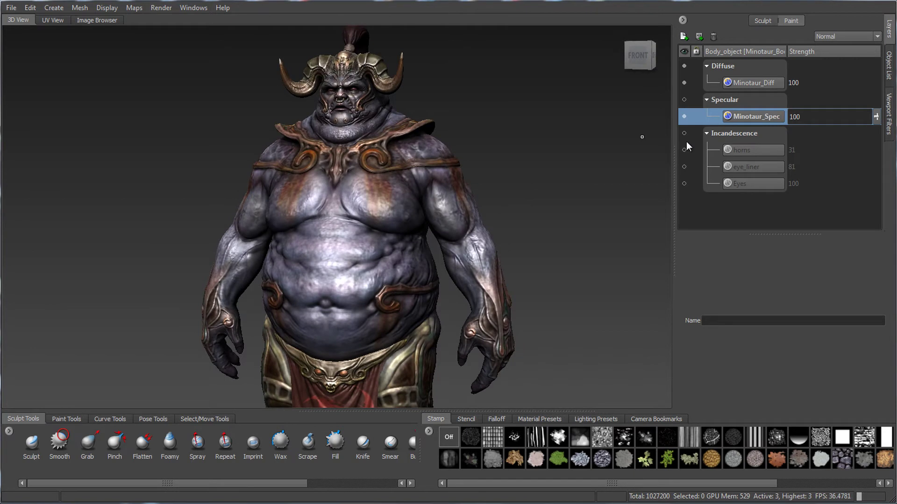
Show the Incandescence channel and inspect the glowing eyes and horns on the minotaur.
click(683, 135)
mouse_move(509, 180)
alt+mouse_down()
mouse_move(481, 178)
mouse_move(460, 190)
alt+mouse_up()
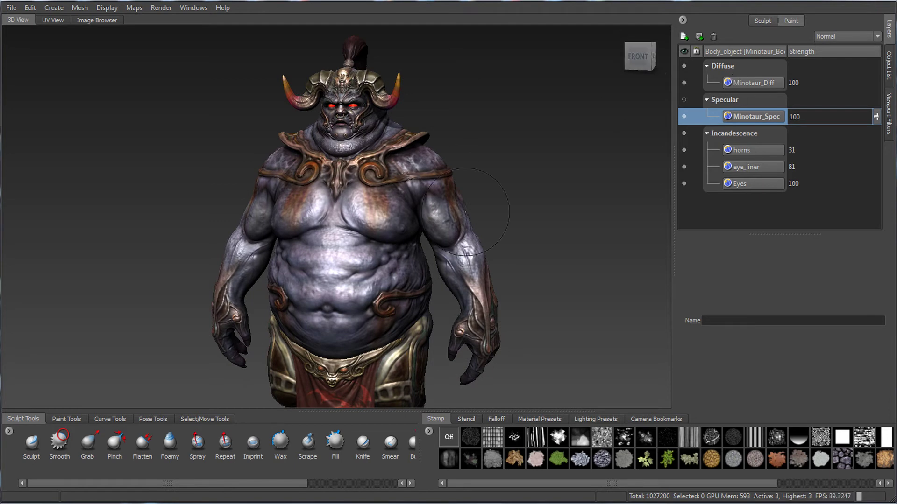
alt+drag(462, 253, 460, 215)
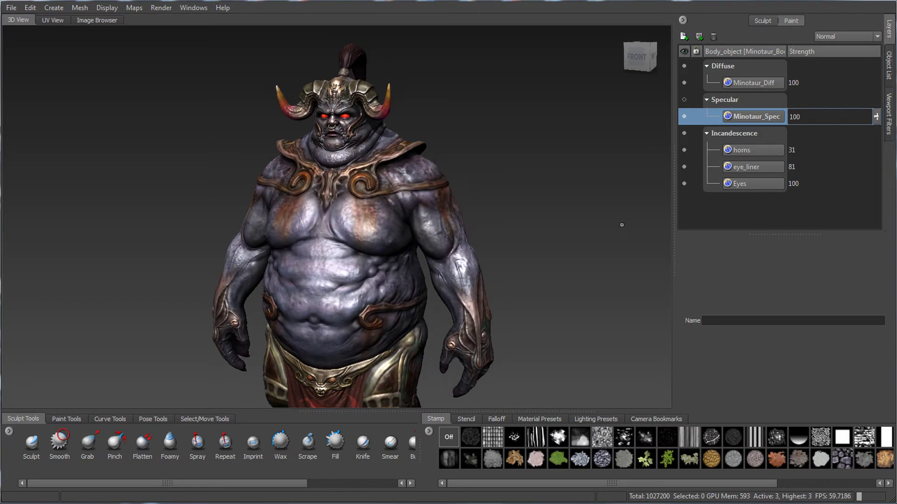
alt+right_drag(512, 198, 550, 200)
alt+middle_drag(550, 200, 556, 201)
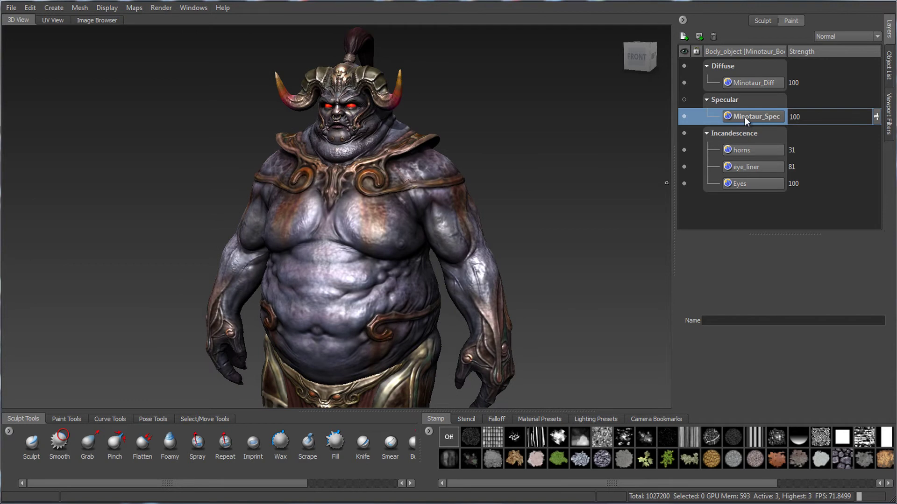
Solo the Minotaur_Spec layer and examine the minotaur's surface with only that specular layer active.
mouse_move(745, 117)
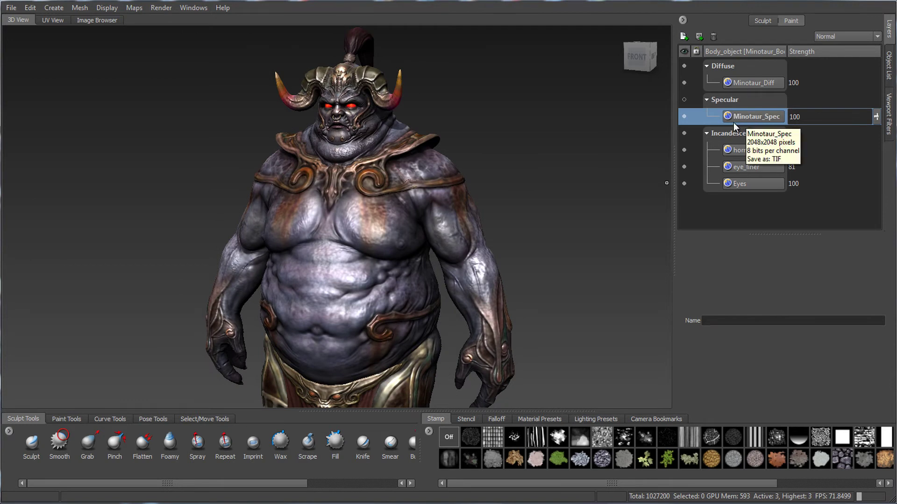
right_click(747, 119)
click(781, 238)
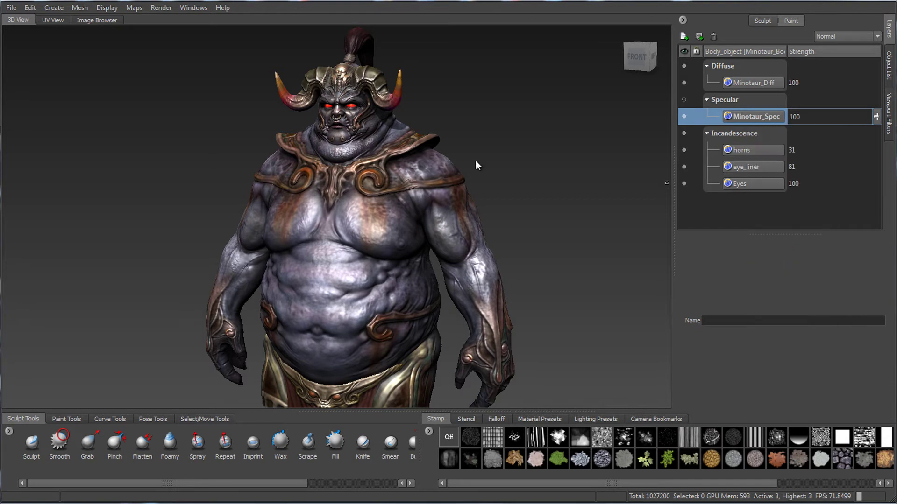
middle_drag(430, 169, 438, 167)
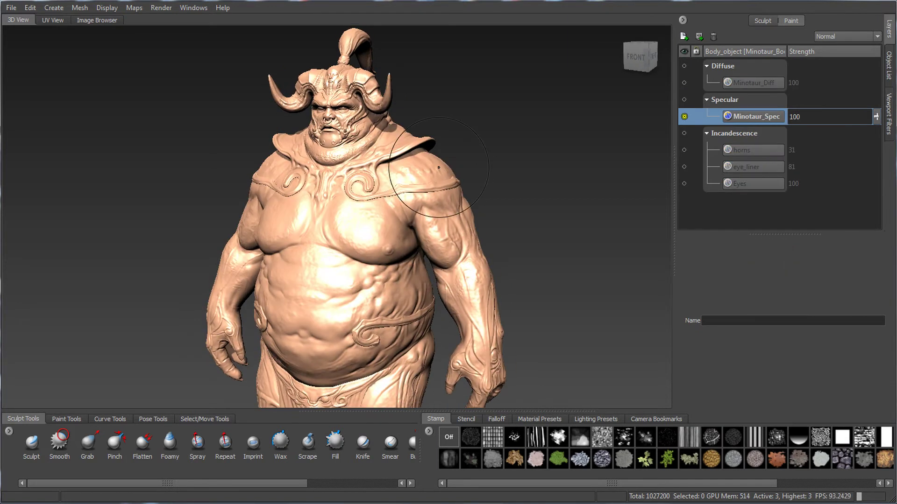
mouse_move(476, 204)
alt+mouse_down()
mouse_move(337, 204)
mouse_move(476, 205)
mouse_move(464, 210)
mouse_move(472, 228)
alt+mouse_up()
mouse_move(472, 228)
alt+middle_down()
mouse_move(458, 130)
mouse_move(478, 257)
alt+middle_up()
alt+right_drag(478, 257, 499, 248)
alt+middle_drag(458, 247, 455, 203)
alt+drag(455, 203, 444, 203)
Solo the Minotaur_Spec layer as diffuse and inspect its greyscale map on the model.
right_click(738, 116)
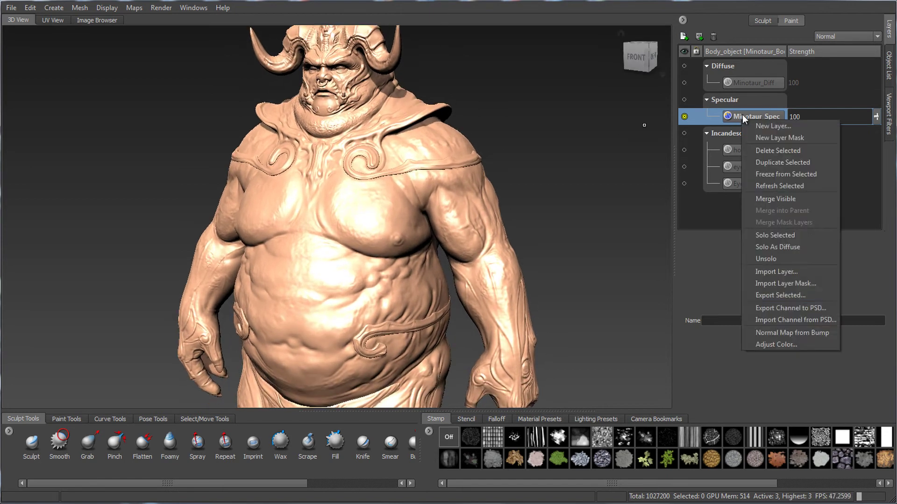
click(773, 247)
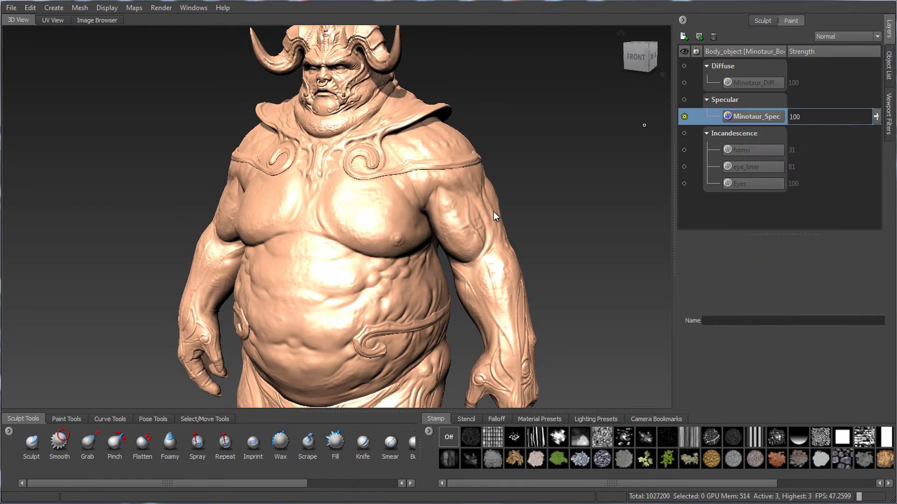
alt+right_drag(481, 209, 458, 215)
mouse_move(458, 216)
alt+mouse_down()
mouse_move(503, 208)
mouse_move(450, 217)
alt+mouse_up()
alt+right_drag(450, 218, 483, 220)
alt+drag(482, 220, 504, 215)
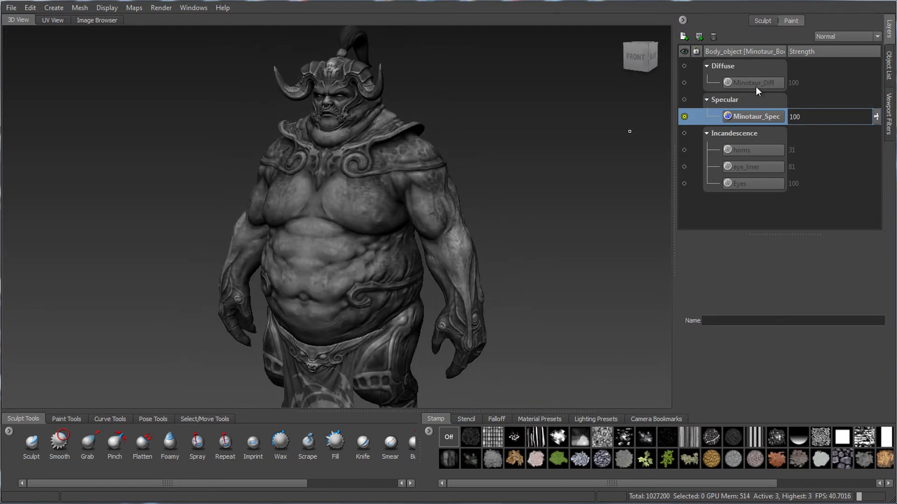
Open the color adjustment for the Minotaur_Spec layer beside the model and try the Black and White preset.
mouse_move(741, 116)
right_click(742, 116)
click(789, 346)
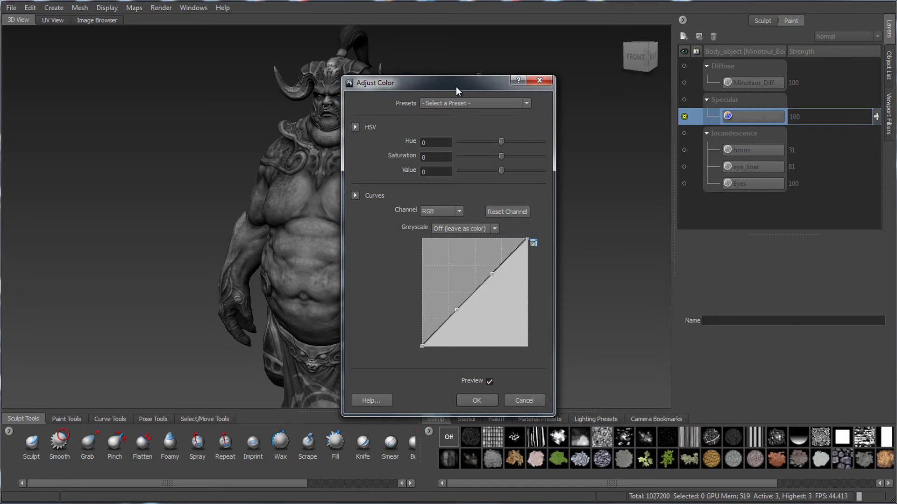
drag(461, 87, 607, 60)
click(678, 67)
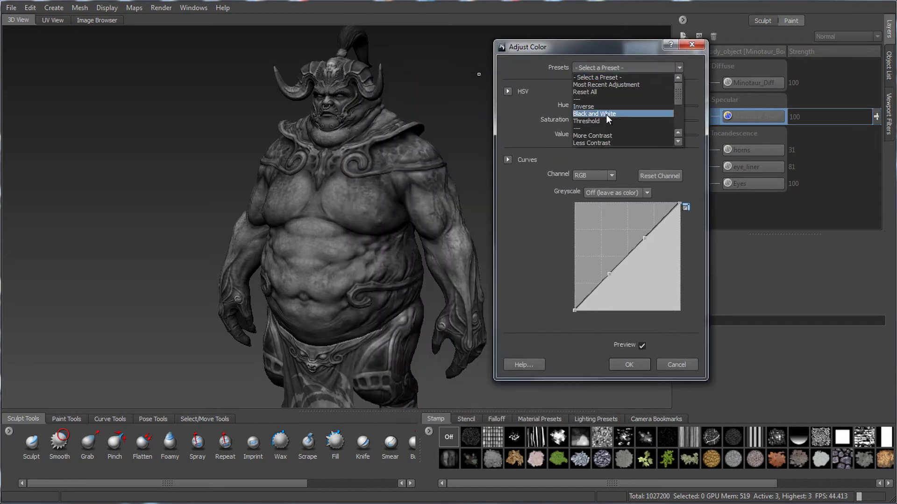
click(606, 114)
Try the Warmer preset and raise the Red channel curve to tint the layer more strongly.
alt+drag(416, 163, 395, 145)
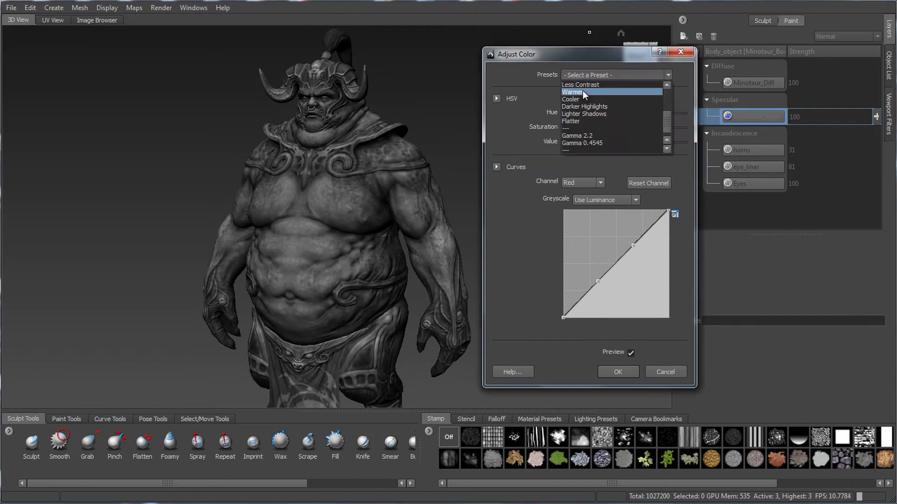
click(582, 91)
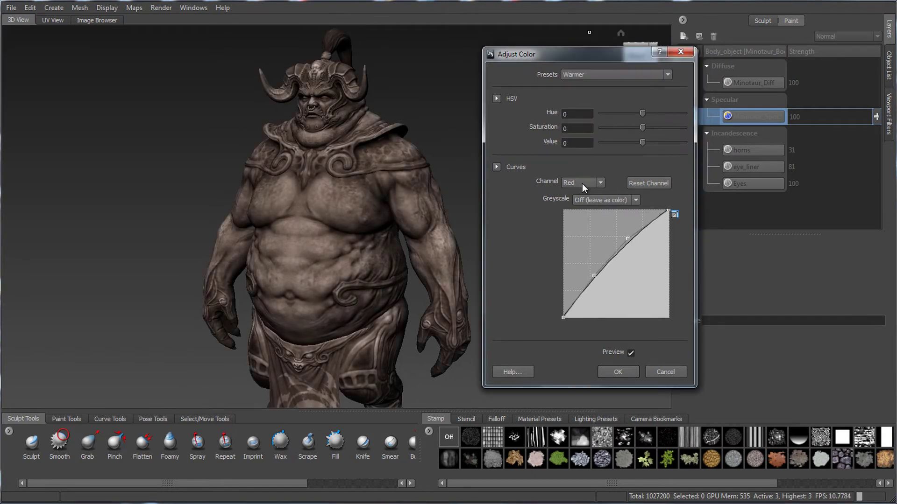
drag(627, 236, 624, 222)
drag(596, 273, 589, 248)
click(627, 239)
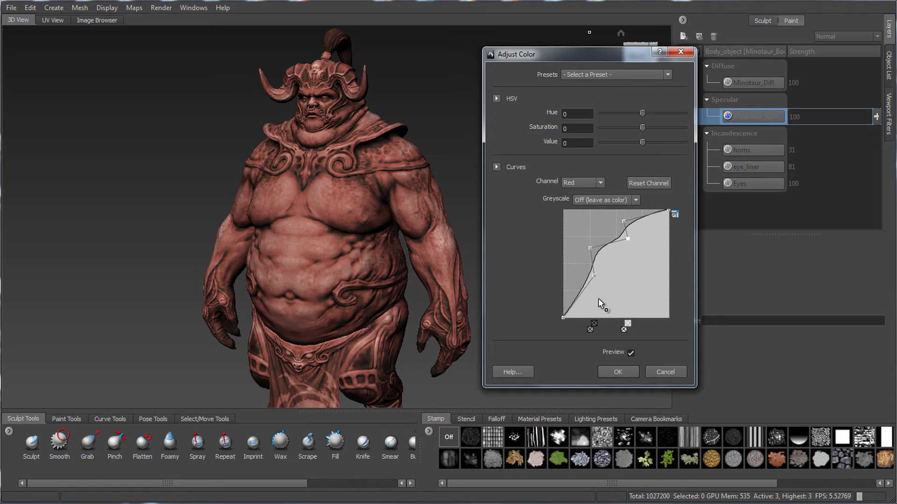
Remove the two extra points from the Red channel curve and view it in the enlarged curve window.
click(628, 324)
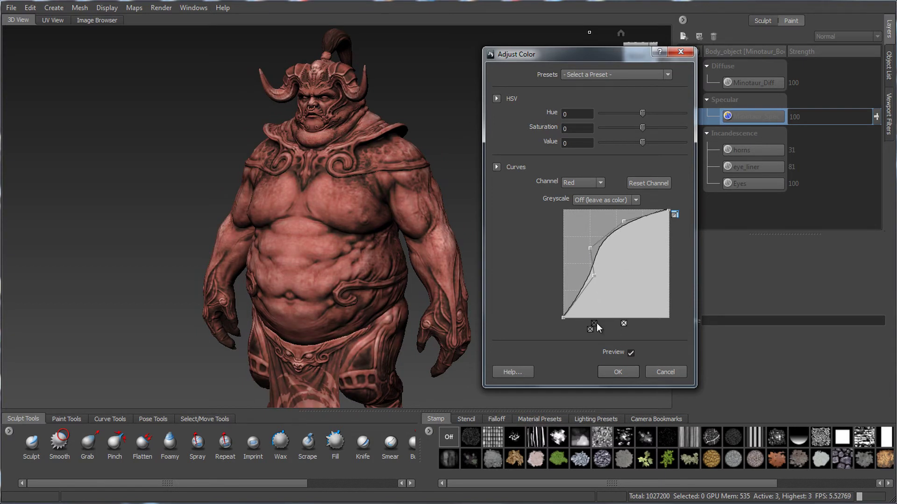
click(595, 323)
click(675, 214)
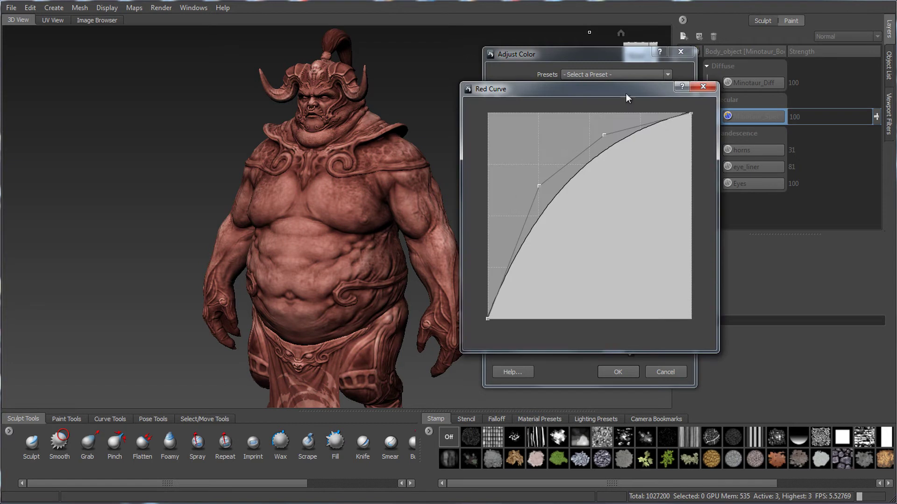
drag(531, 92, 171, 53)
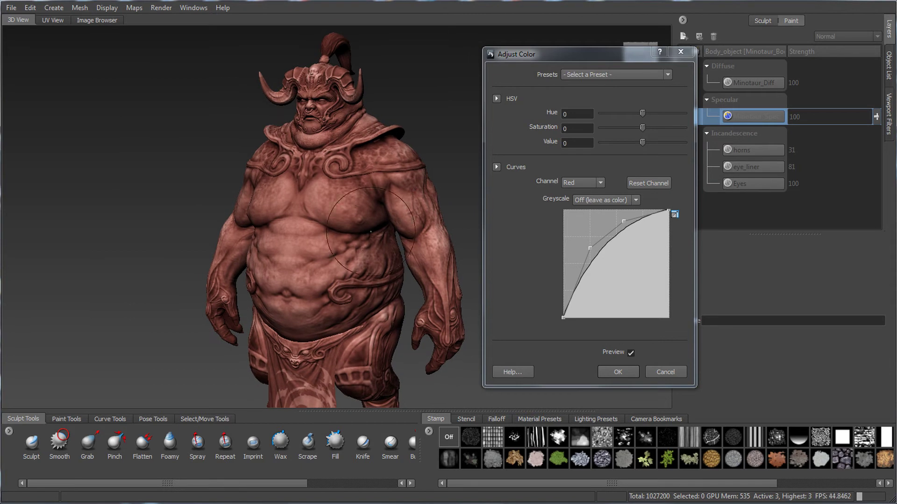
Try the Inverse and Black and White presets on the specular layer.
click(644, 75)
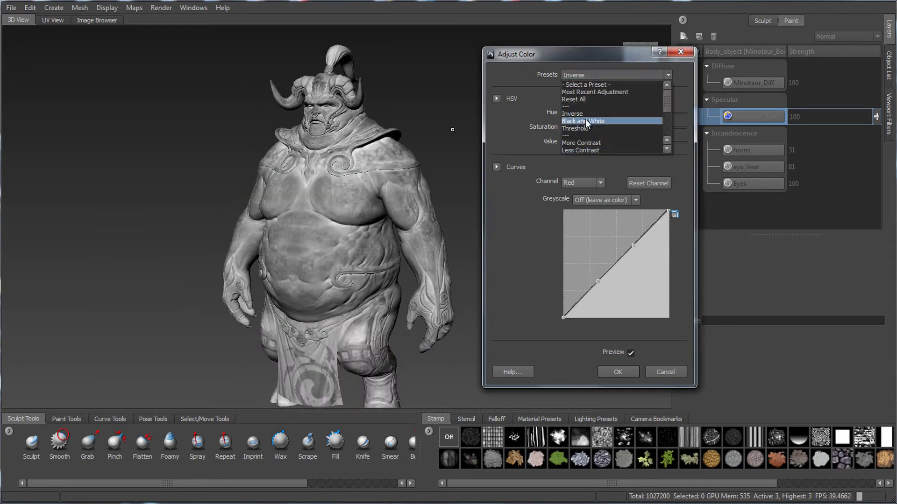
click(603, 120)
click(608, 73)
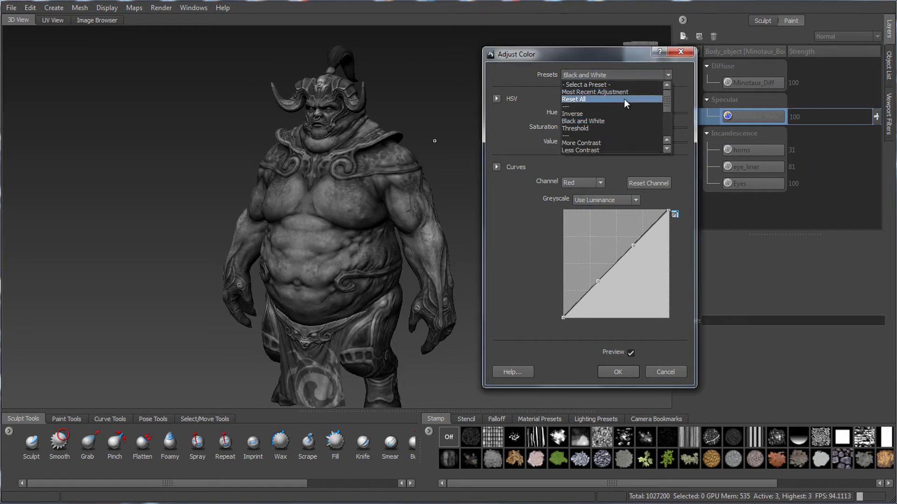
alt+right_drag(434, 141, 387, 141)
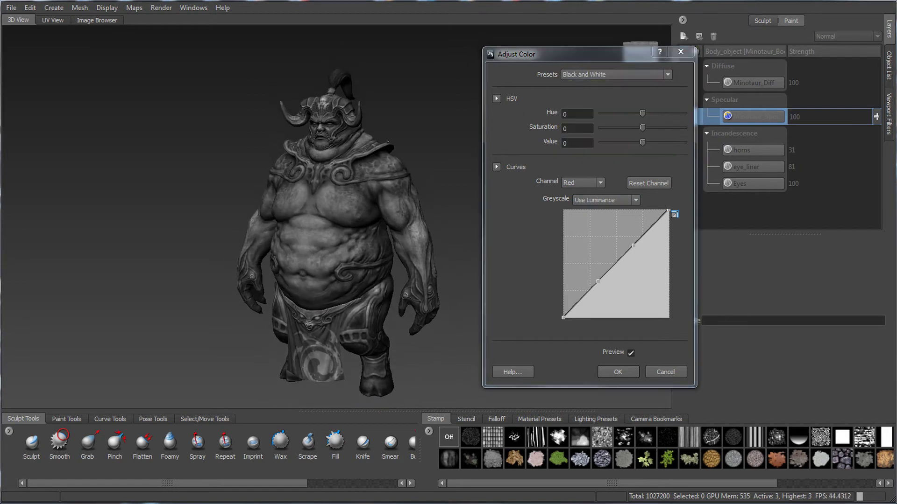
scroll(388, 141, up, 5)
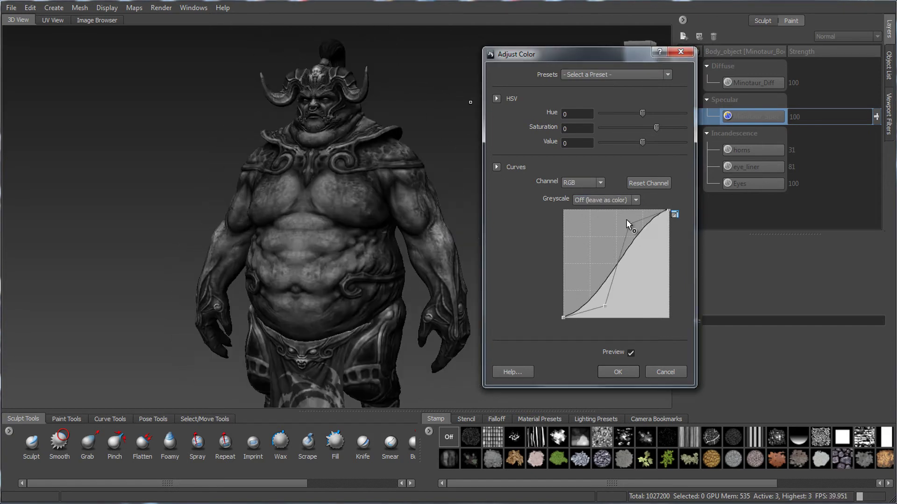
Steepen the RGB curve into a stronger S shape for more contrast and apply the color adjustment.
drag(628, 222, 626, 212)
drag(602, 309, 590, 332)
mouse_move(627, 211)
mouse_down()
mouse_move(649, 203)
mouse_move(636, 198)
mouse_up()
mouse_move(614, 318)
mouse_down()
mouse_move(577, 324)
mouse_move(601, 319)
mouse_up()
alt+drag(327, 196, 382, 215)
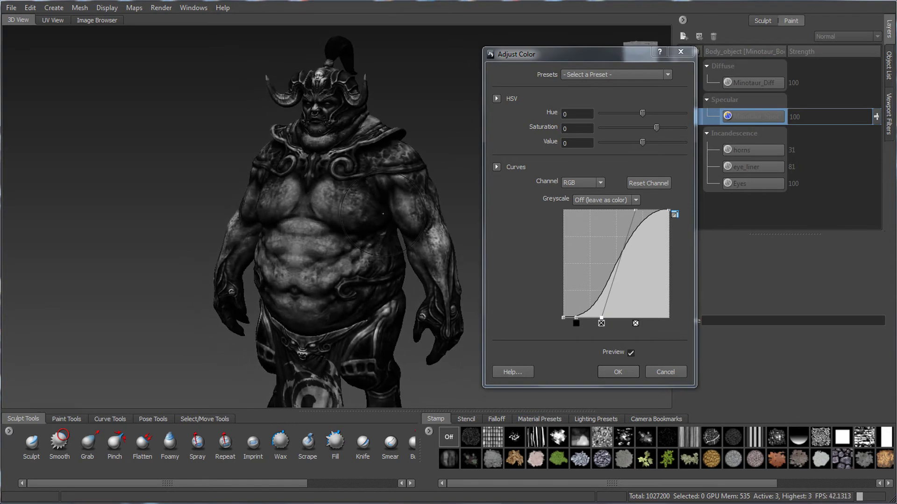
click(623, 371)
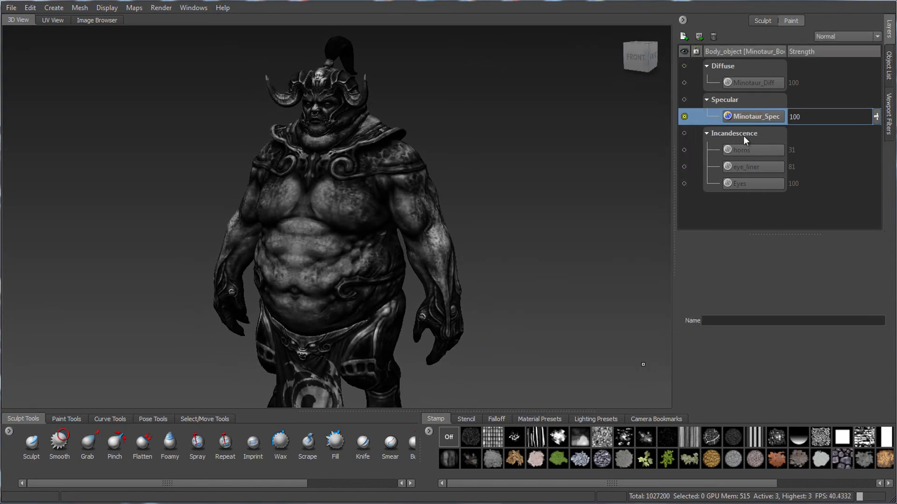
Unsolo the Minotaur_Spec layer and inspect the adjusted specular on the full-color minotaur.
right_click(758, 116)
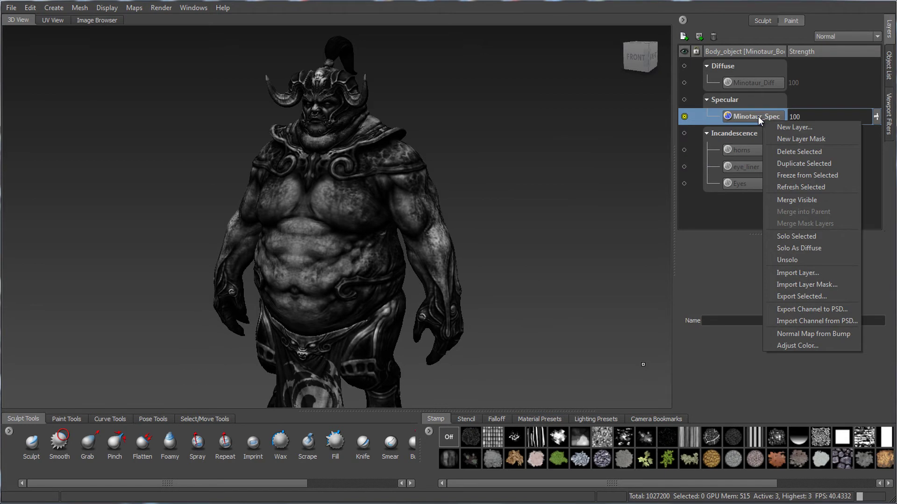
click(684, 65)
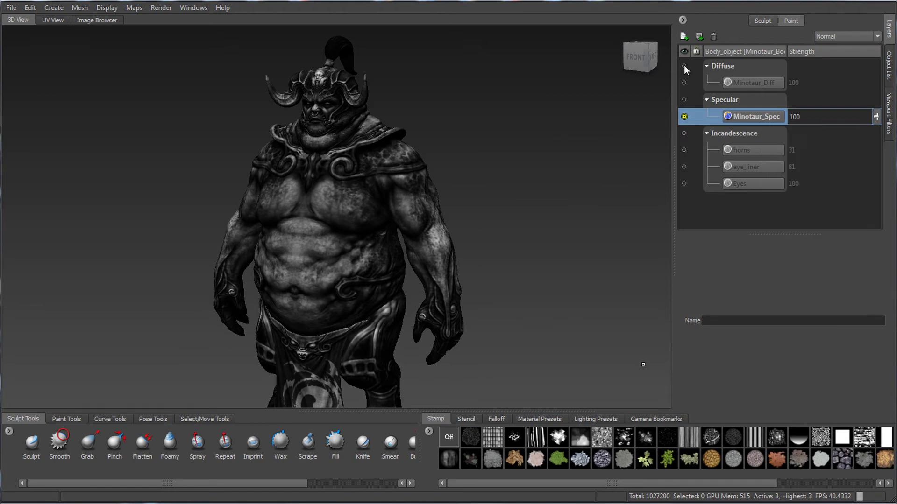
key(i)
alt+drag(561, 198, 488, 256)
alt+right_drag(488, 256, 552, 261)
alt+drag(552, 262, 523, 269)
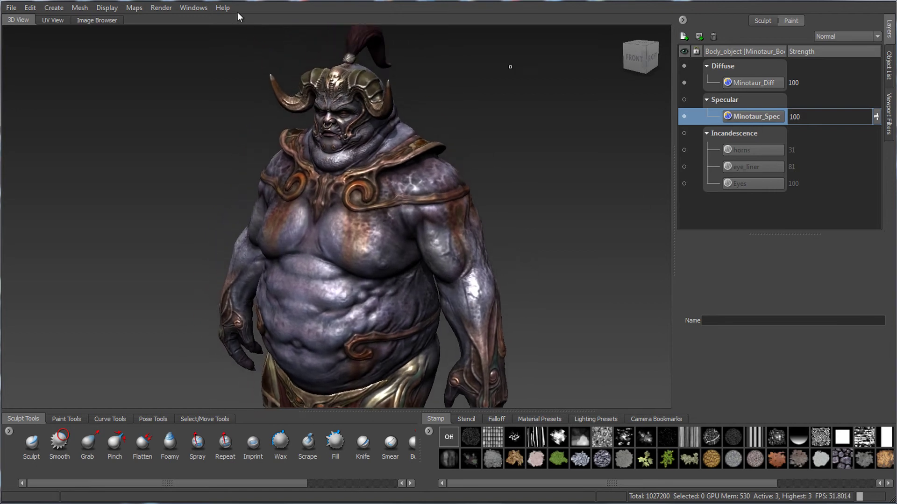
Review the Render preferences, including Optimize Monochrome Paint Layers, and close the preferences.
click(201, 8)
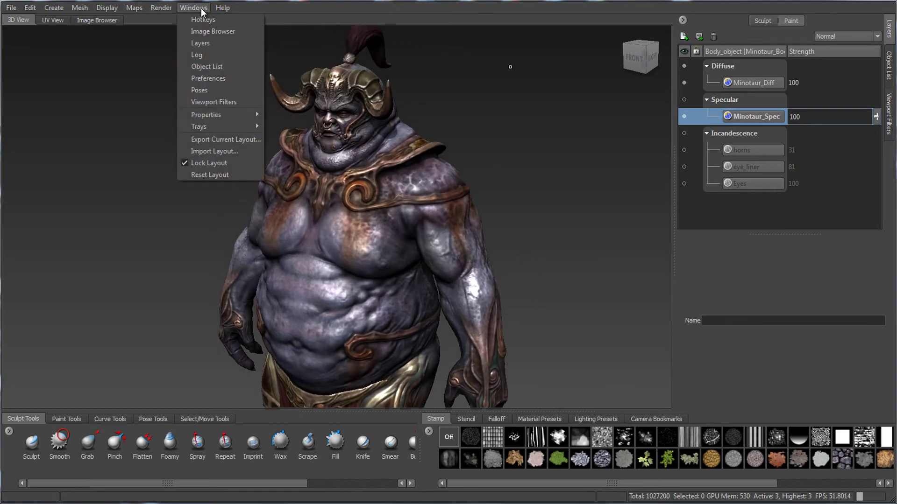
click(208, 78)
drag(517, 138, 471, 69)
click(358, 112)
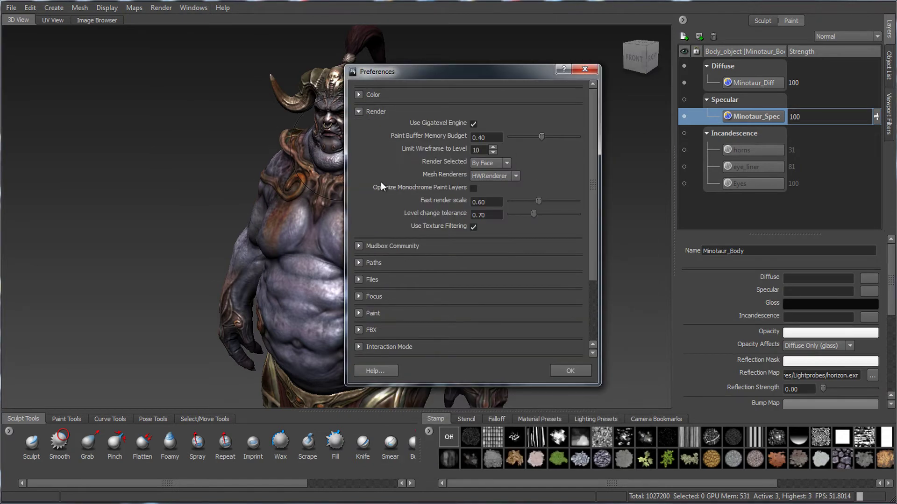
click(585, 70)
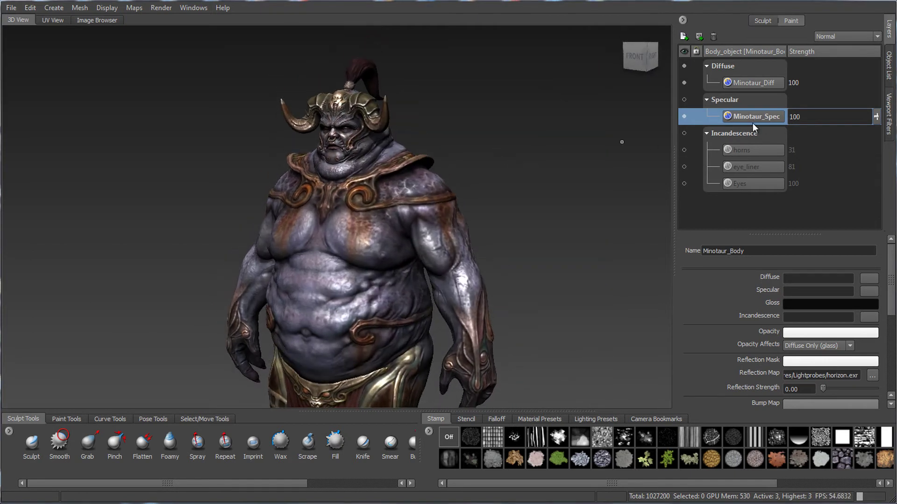
Duplicate the Minotaur_Spec layer and enlarge the layer list area.
mouse_move(510, 150)
alt+mouse_down()
mouse_move(524, 148)
mouse_move(521, 165)
mouse_move(533, 154)
mouse_move(556, 156)
mouse_move(522, 156)
alt+mouse_up()
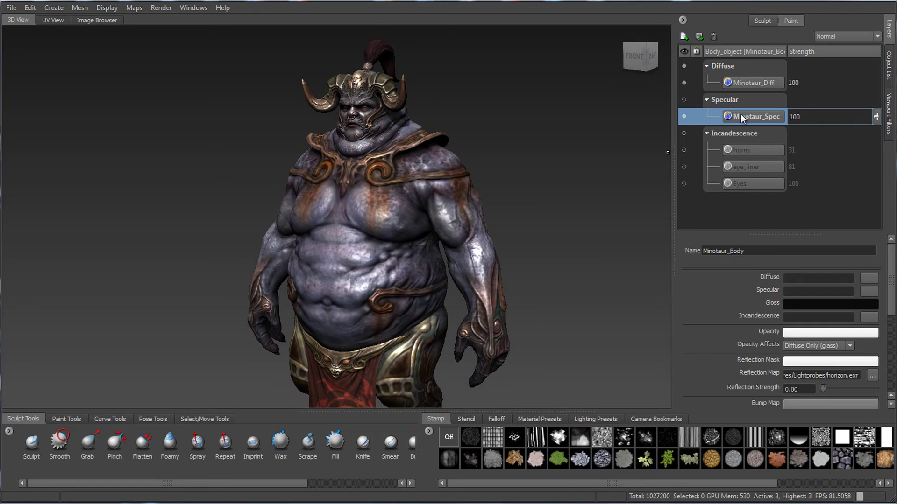
alt+drag(608, 159, 606, 152)
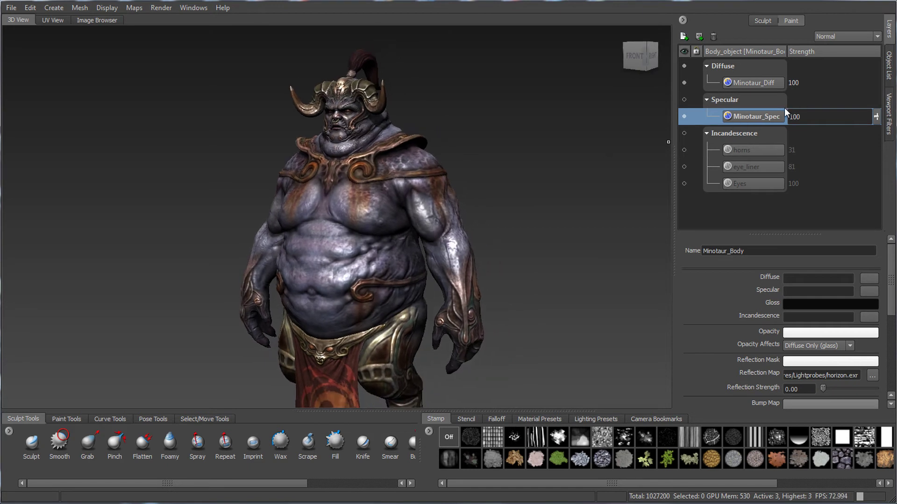
right_click(758, 120)
click(796, 167)
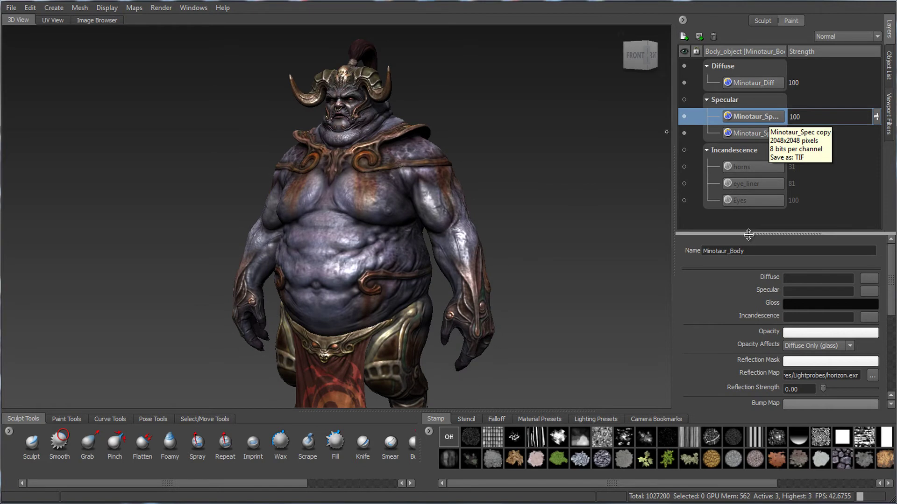
drag(753, 236, 753, 302)
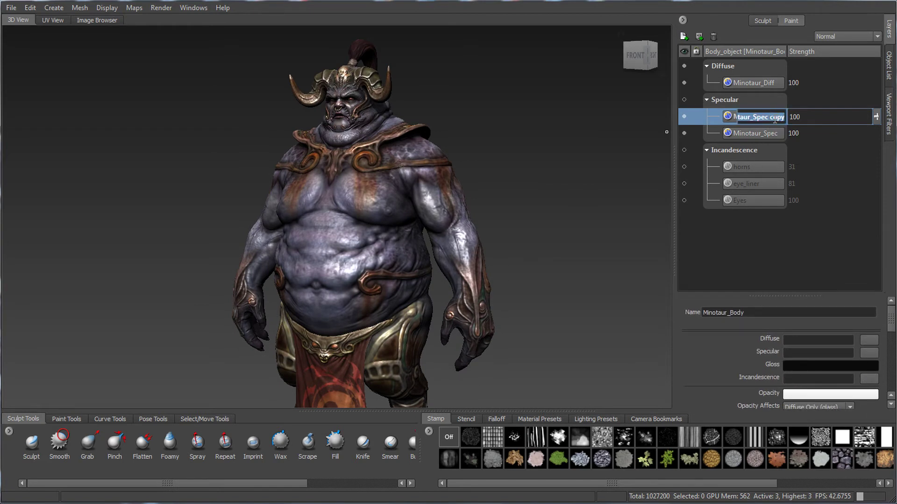
Rename the duplicated specular layer as Minotaur_Bump.
key(Right)
key(BackSpace)
key(BackSpace)
key(BackSpace)
key(BackSpace)
key(BackSpace)
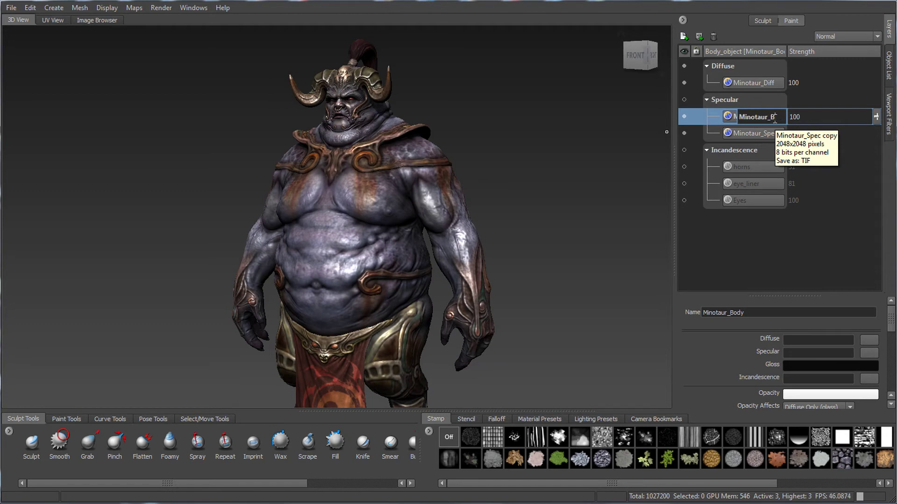
text(Bump)
key(Return)
Create a new 2048 paint layer in the Bump Map channel, saved as 8-bit RGBA TIFF.
click(682, 37)
click(425, 262)
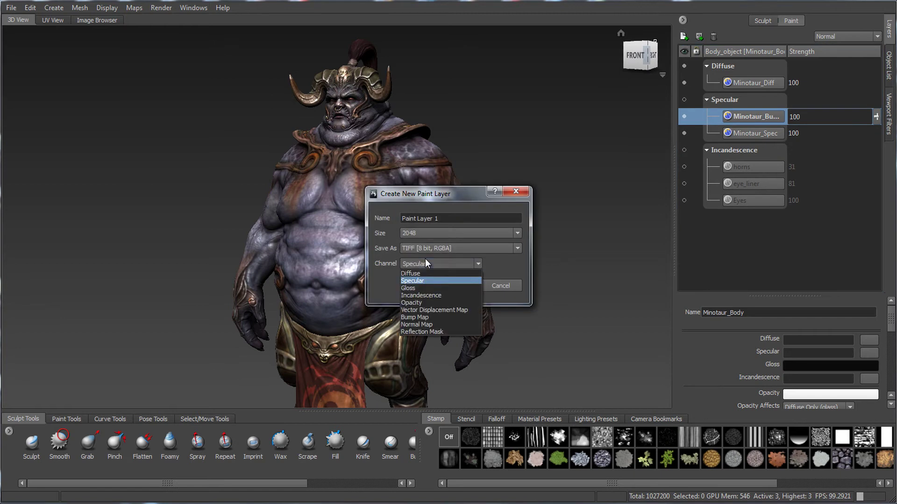
click(414, 317)
click(450, 285)
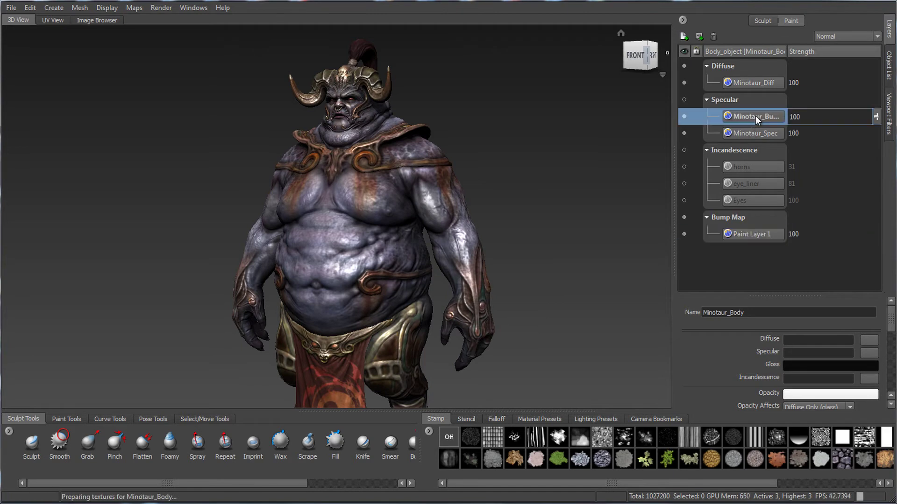
Move the Minotaur_Bump layer from Specular into the Bump Map channel and delete the empty Paint Layer 1.
drag(754, 116, 754, 226)
click(738, 227)
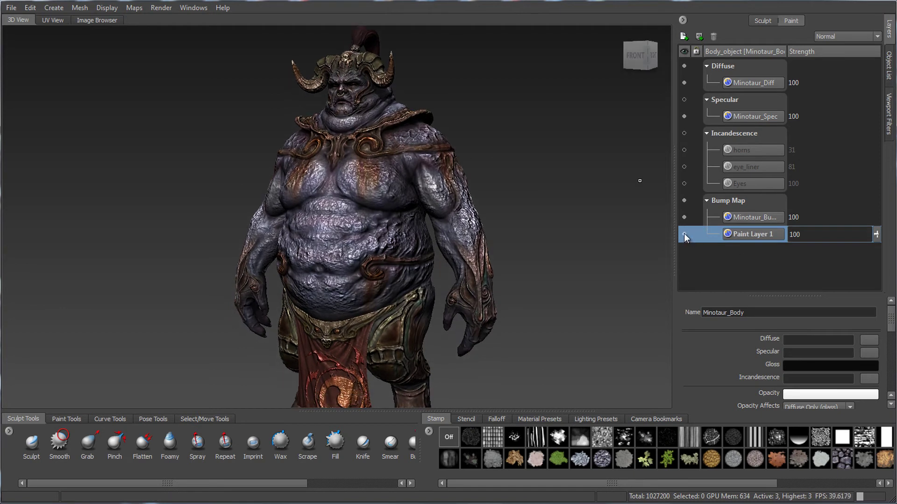
right_click(753, 235)
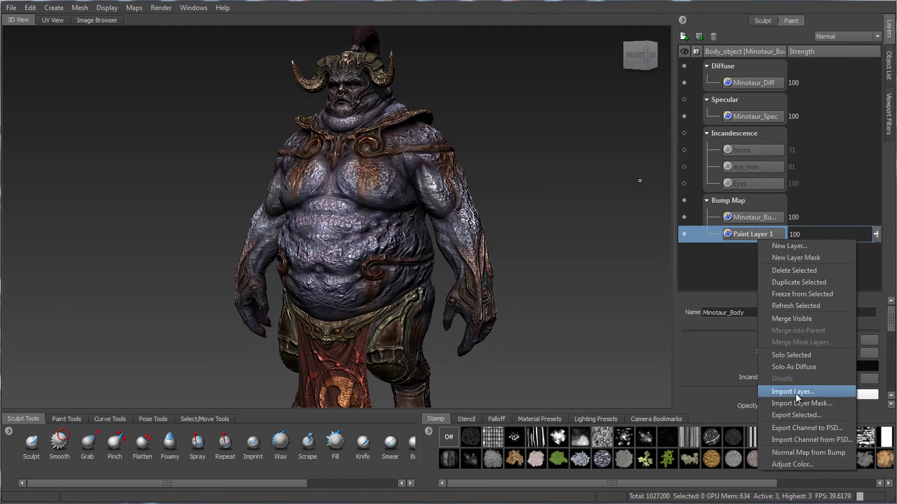
click(795, 272)
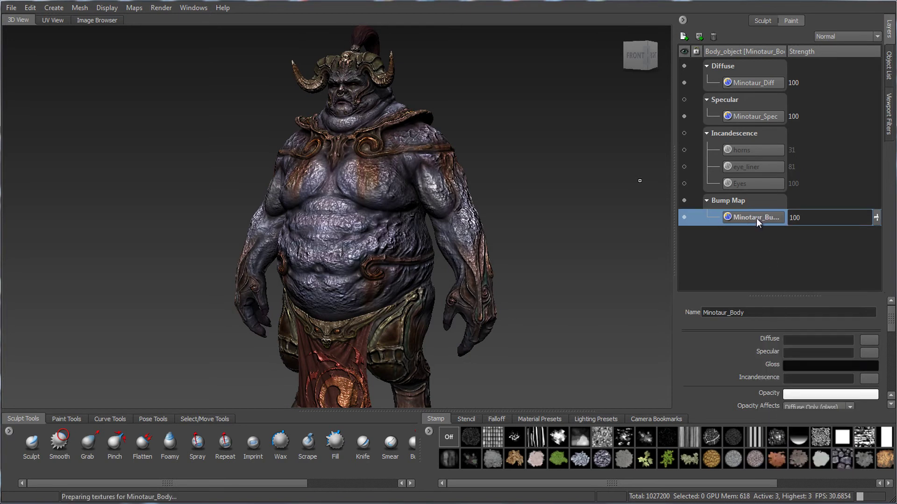
Preview the Minotaur_Bump layer at a lower strength and return its strength to 100.
drag(877, 219, 880, 276)
mouse_move(878, 224)
mouse_down()
mouse_move(878, 251)
mouse_move(884, 192)
mouse_up()
Review the Normal Map options of a new texture map extraction and close them without extracting.
click(134, 8)
mouse_move(137, 19)
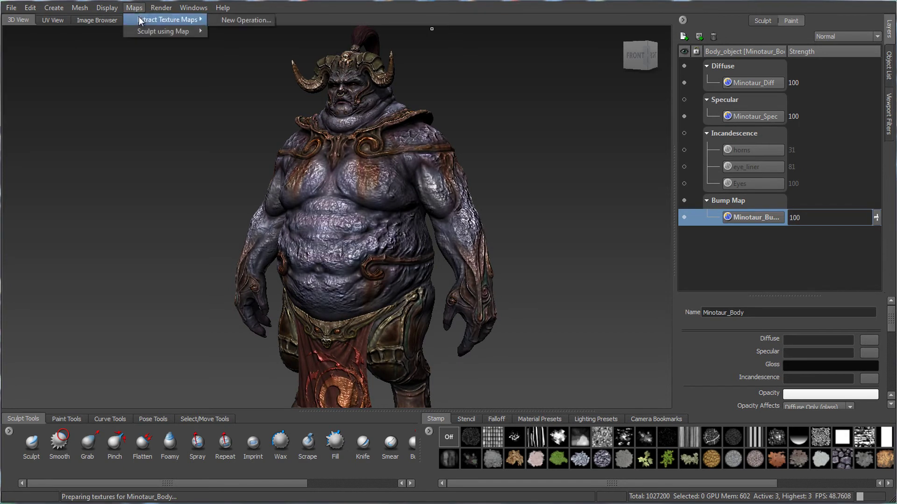
click(225, 23)
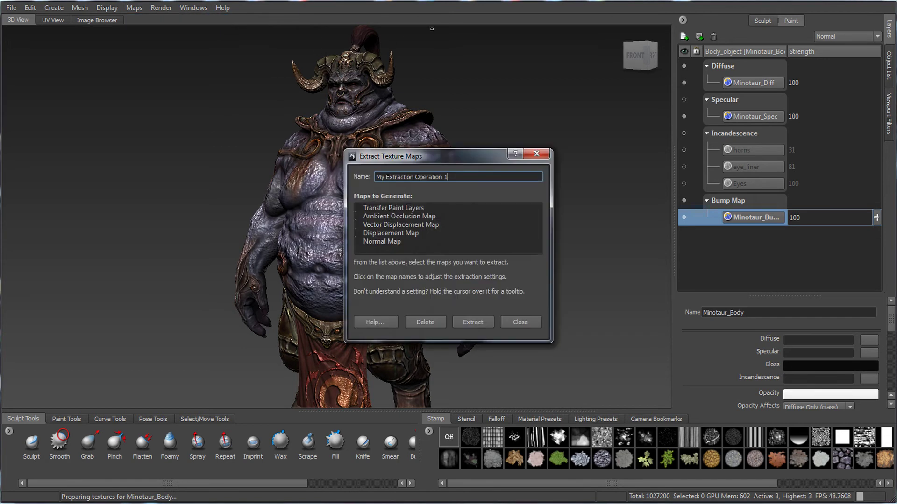
click(393, 241)
drag(494, 14, 489, 6)
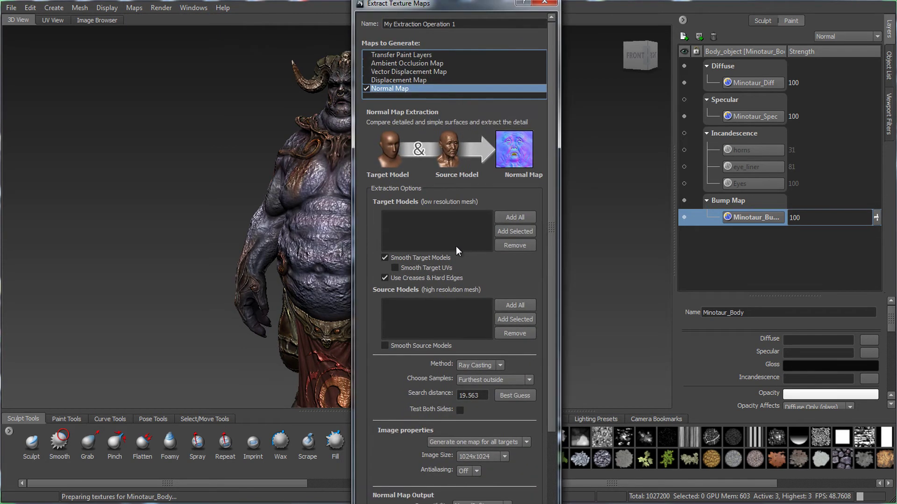
click(544, 3)
Generate a normal map from the Minotaur_Bump layer using Tangent space and Maya/Softimage compatibility, and expand the Normal Map channel.
right_click(751, 215)
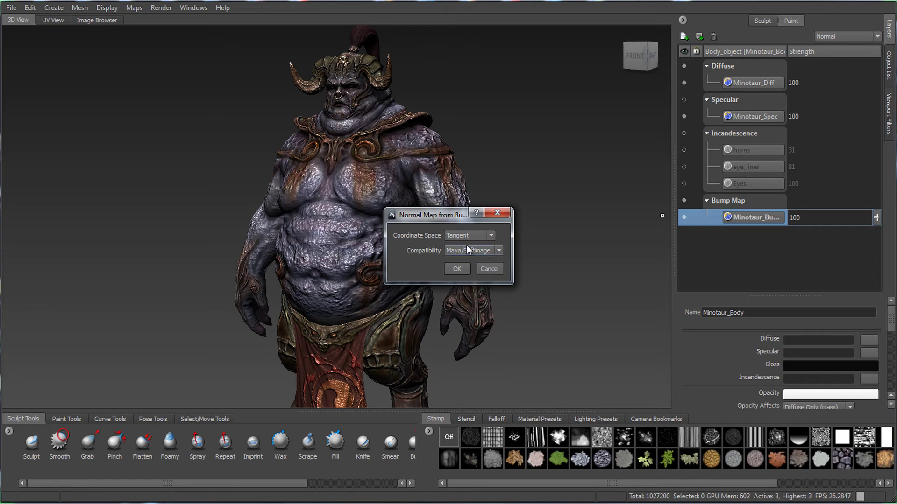
click(457, 269)
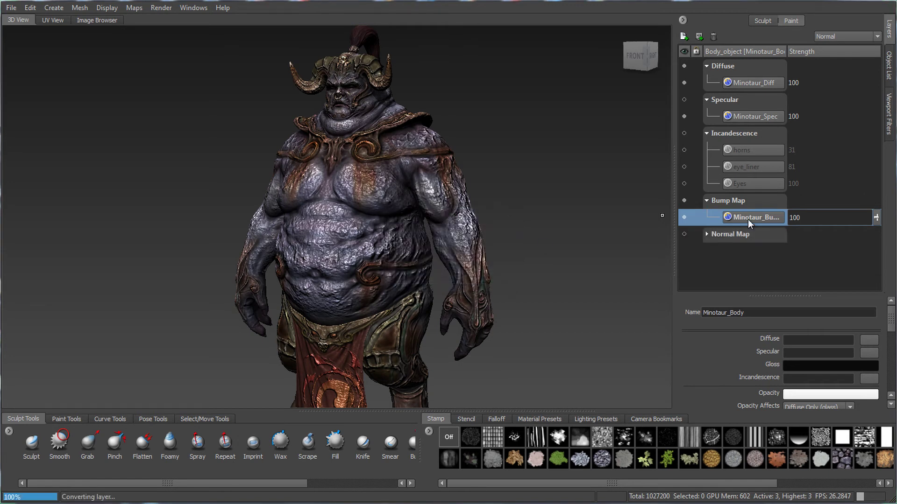
click(706, 234)
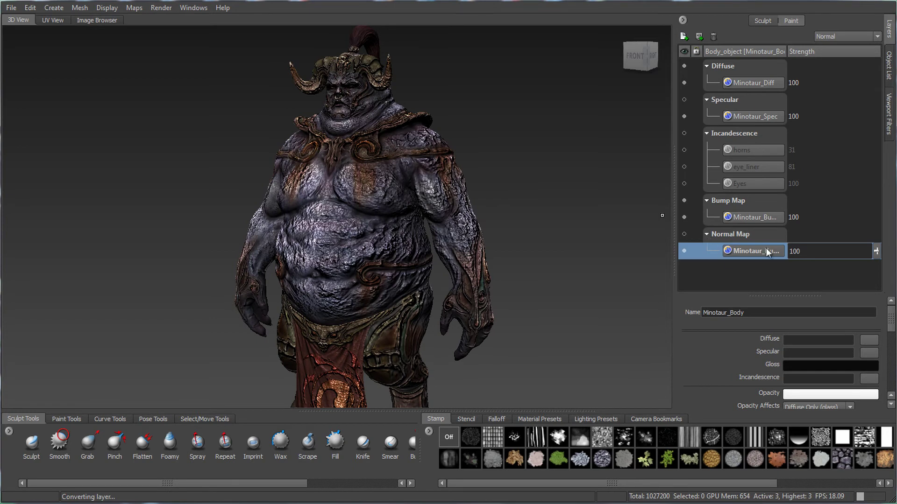
Hide the Bump Map channel and reduce the normal map layer's strength to 34.
click(683, 201)
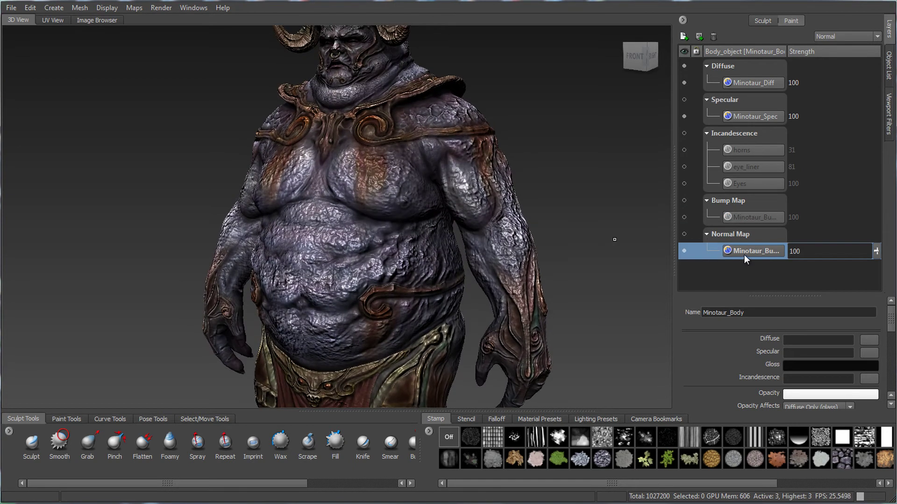
drag(875, 251, 878, 296)
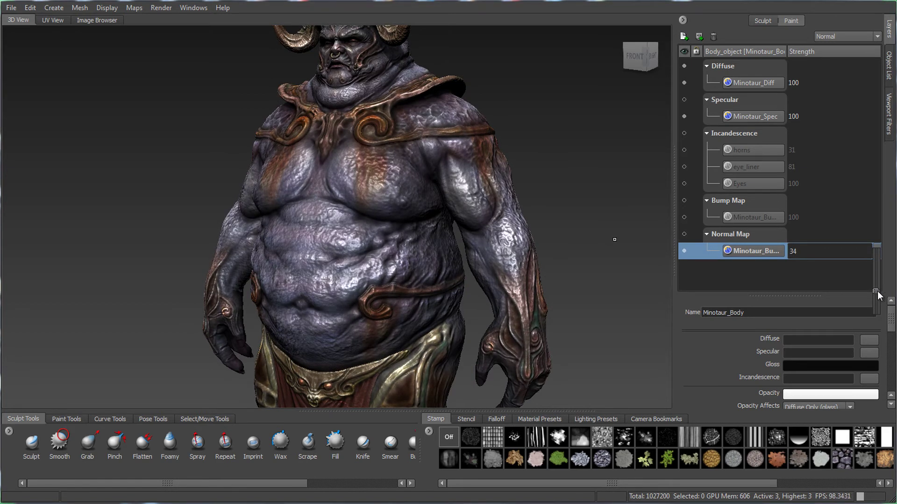
Compare the surface detail on the minotaur's shoulder with the normal map layer hidden and shown.
alt+drag(575, 196, 528, 234)
alt+right_drag(495, 205, 552, 187)
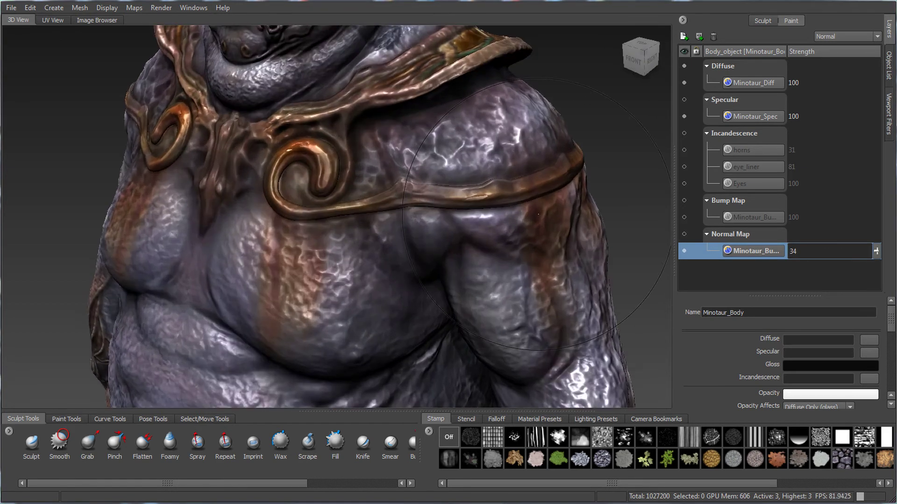
alt+middle_drag(552, 159, 515, 237)
alt+right_drag(515, 237, 520, 235)
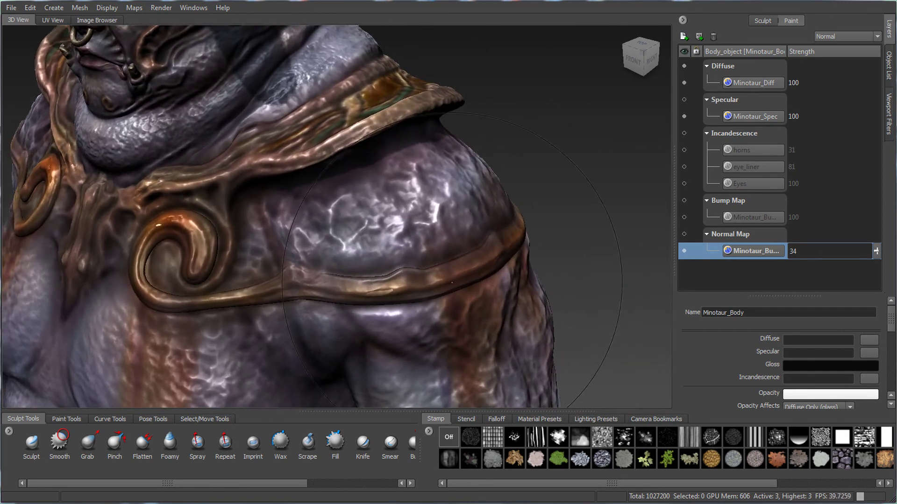
click(683, 252)
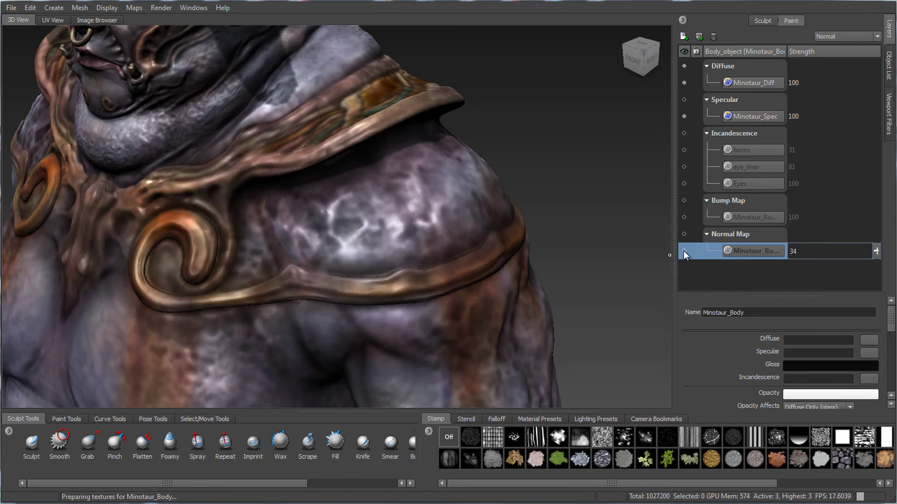
click(684, 251)
Inspect the normal map effect over the minotaur's upper body and whole figure from several angles.
alt+right_drag(501, 223, 442, 191)
alt+middle_drag(442, 190, 468, 182)
alt+drag(468, 182, 471, 154)
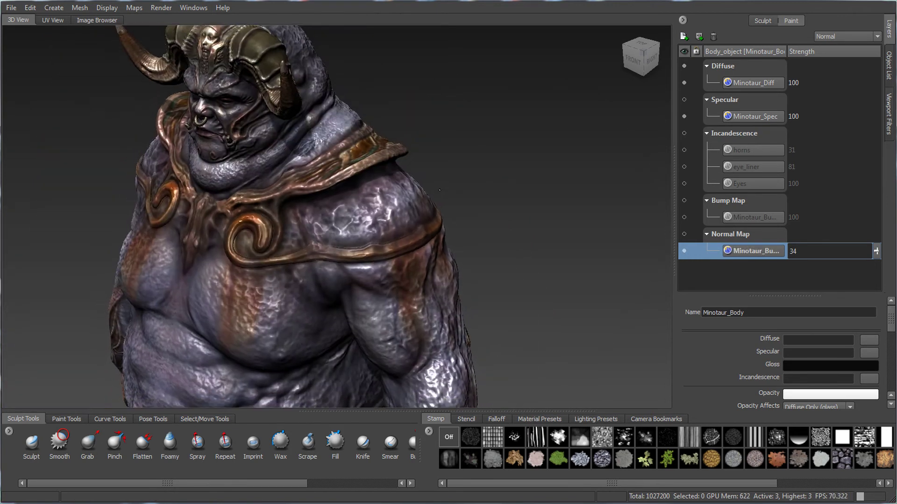
alt+right_drag(471, 155, 420, 135)
alt+drag(421, 135, 483, 189)
alt+right_drag(483, 191, 507, 192)
mouse_move(507, 192)
alt+mouse_down()
mouse_move(485, 194)
mouse_move(502, 196)
alt+mouse_up()
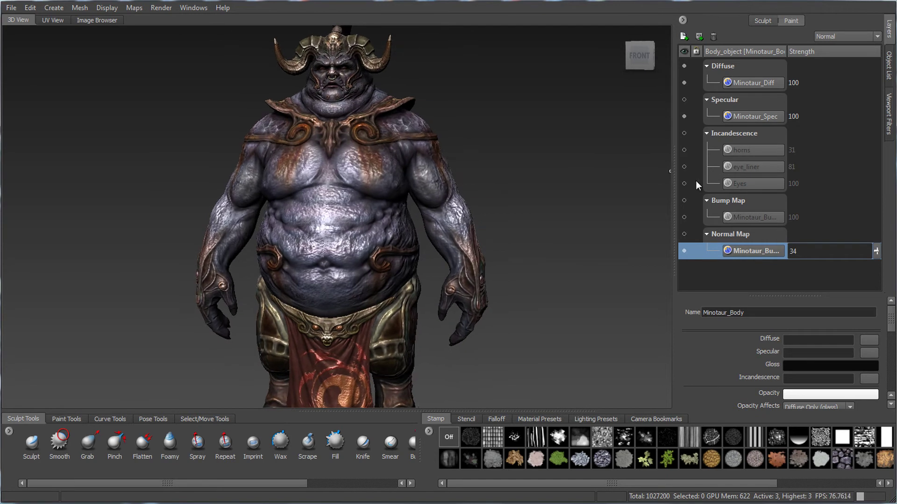
alt+drag(559, 198, 528, 187)
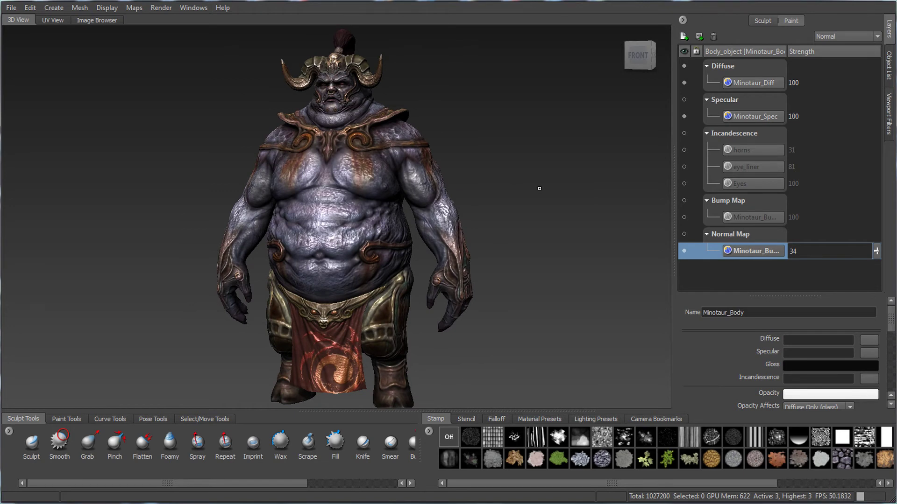
alt+drag(539, 188, 488, 204)
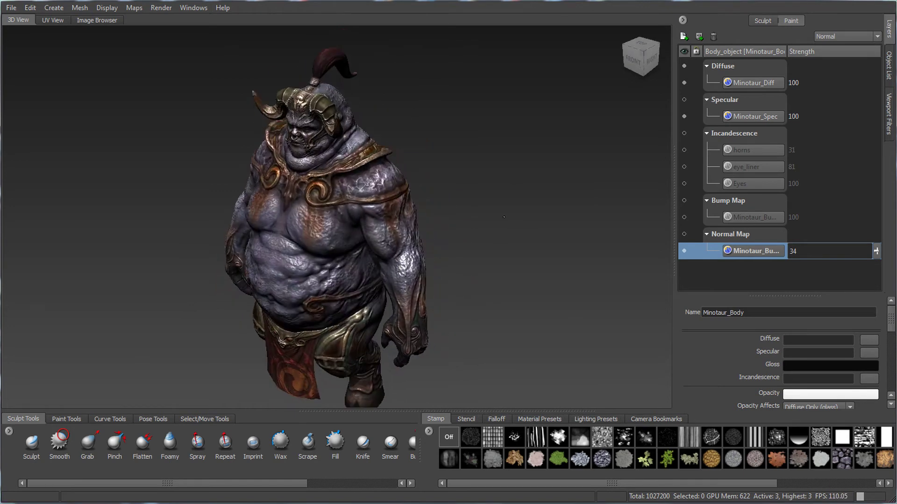
alt+right_drag(488, 204, 572, 163)
alt+middle_drag(571, 164, 525, 190)
alt+right_drag(526, 190, 565, 203)
Isolate the minotaur's loincloth, frame it in the view and turn on its Normal Map channel.
drag(556, 202, 421, 234)
right_drag(354, 374, 334, 356)
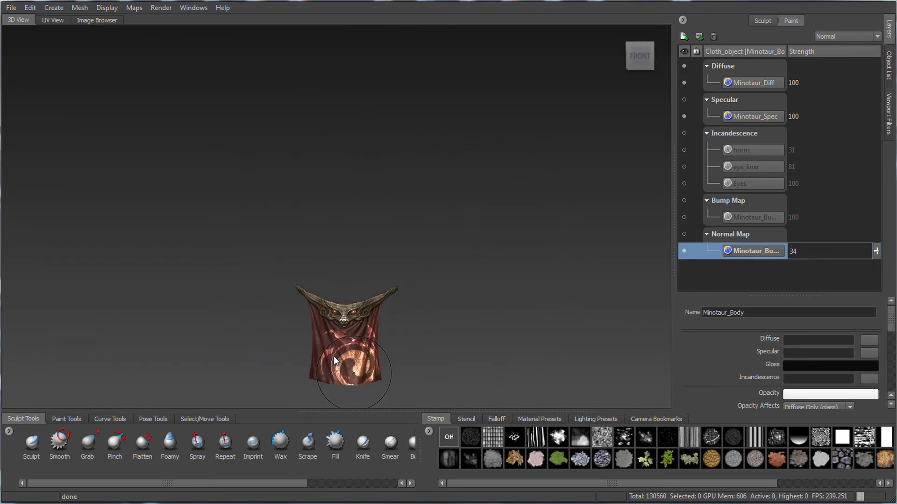
key(f)
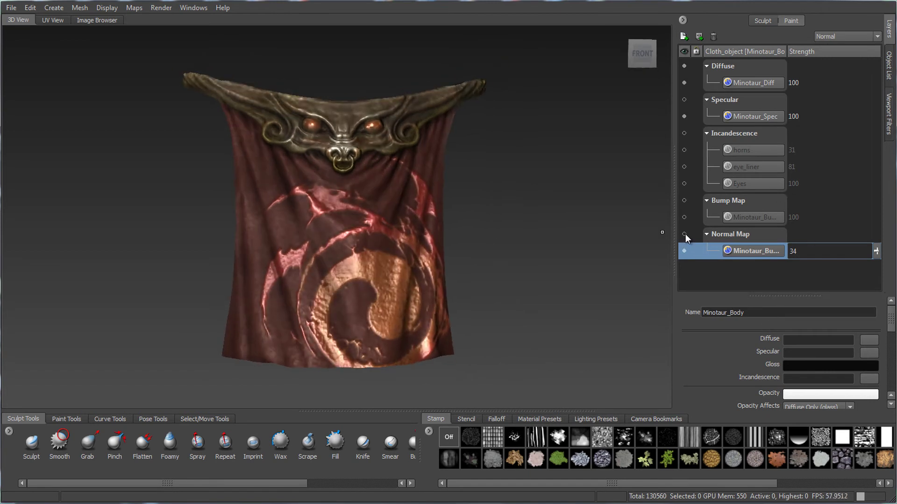
click(684, 234)
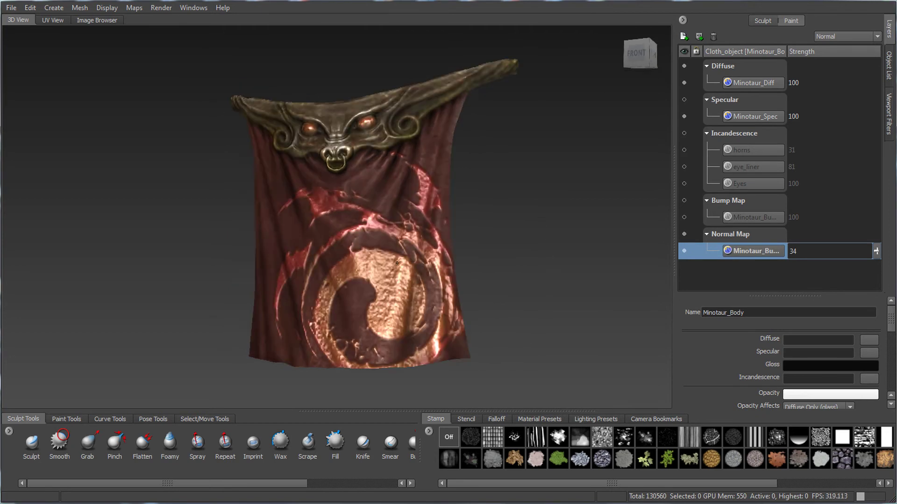
Compare the loincloth's mask ornament and emblem with the Normal Map channel repeatedly switched off and on.
alt+drag(396, 252, 396, 261)
alt+middle_drag(396, 261, 393, 327)
alt+right_drag(393, 327, 467, 304)
click(684, 235)
click(684, 235)
click(684, 234)
click(684, 234)
click(685, 234)
click(685, 234)
click(685, 235)
click(684, 235)
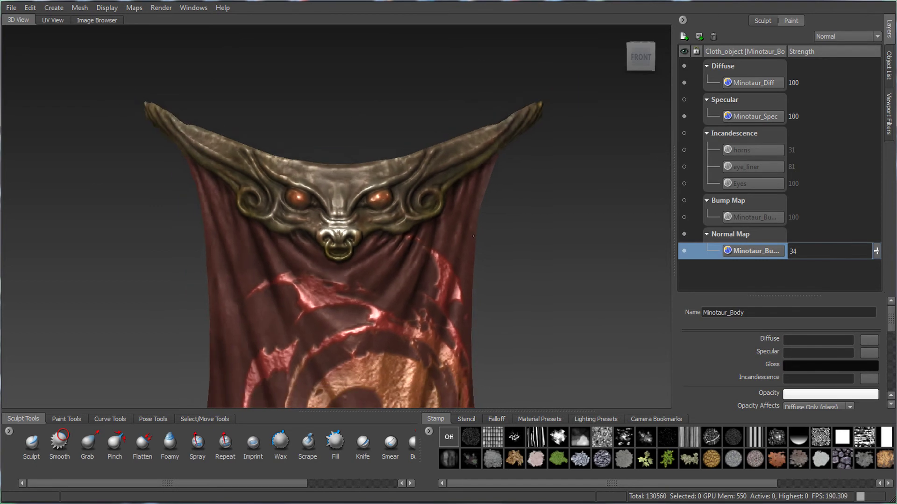
alt+right_drag(473, 236, 380, 224)
alt+middle_drag(380, 224, 383, 171)
alt+right_drag(383, 171, 361, 255)
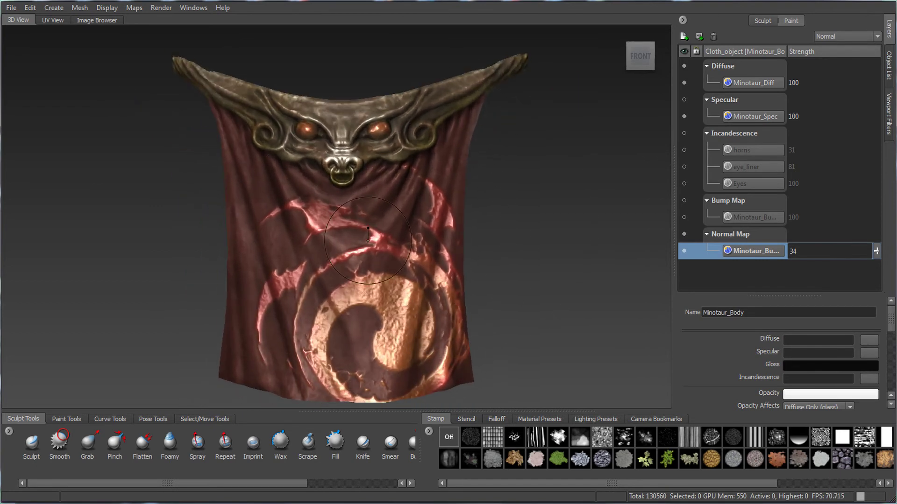
alt+middle_drag(337, 266, 332, 259)
mouse_move(332, 259)
alt+mouse_down()
mouse_move(292, 261)
mouse_move(343, 257)
alt+mouse_up()
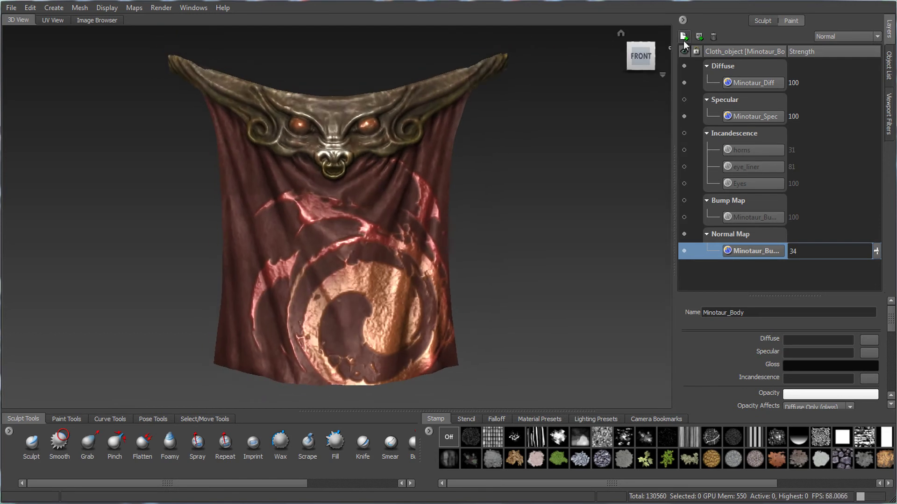
Create a new 2048 paint layer in the Opacity channel for the loincloth, saved as 8-bit RGBA TIFF.
click(684, 36)
click(416, 263)
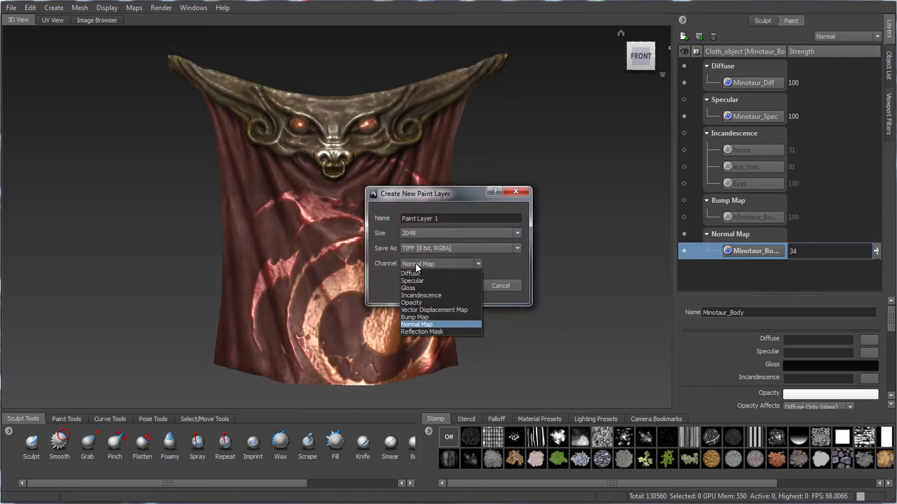
click(418, 305)
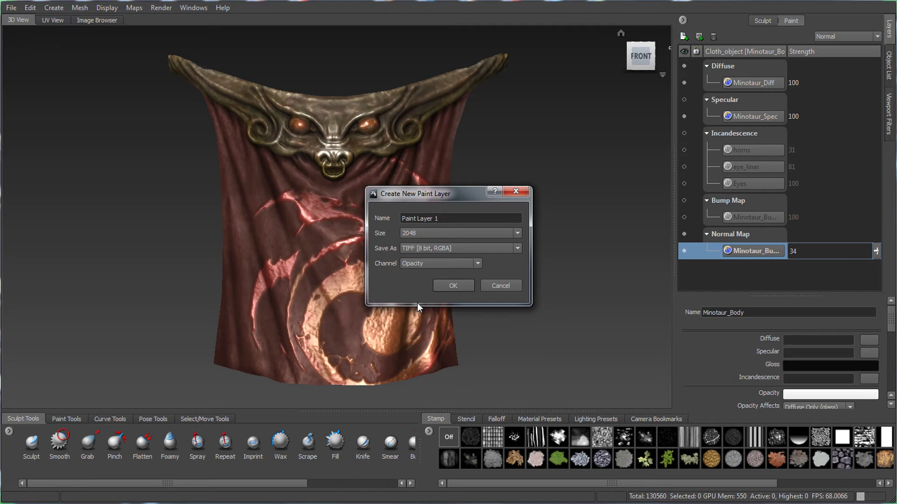
click(447, 285)
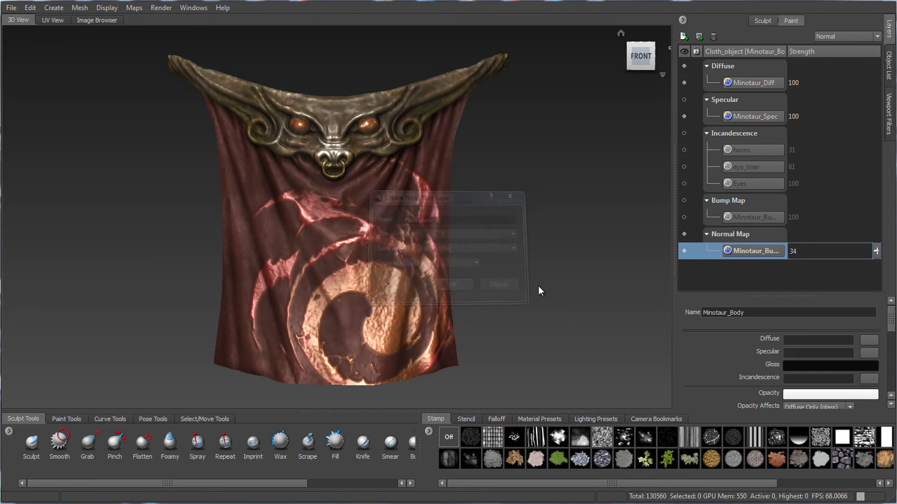
drag(878, 229, 878, 248)
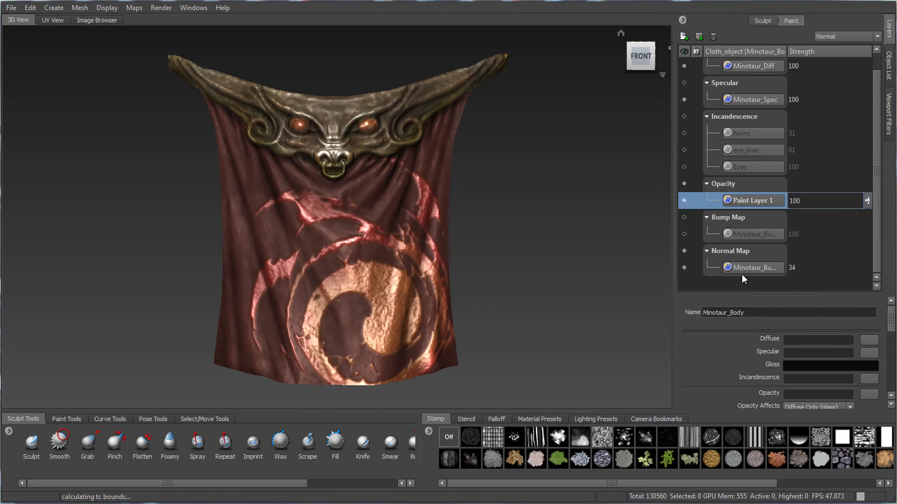
Rename the new opacity paint layer as LoinCloth.
double_click(753, 200)
text(LoinCloth)
key(Return)
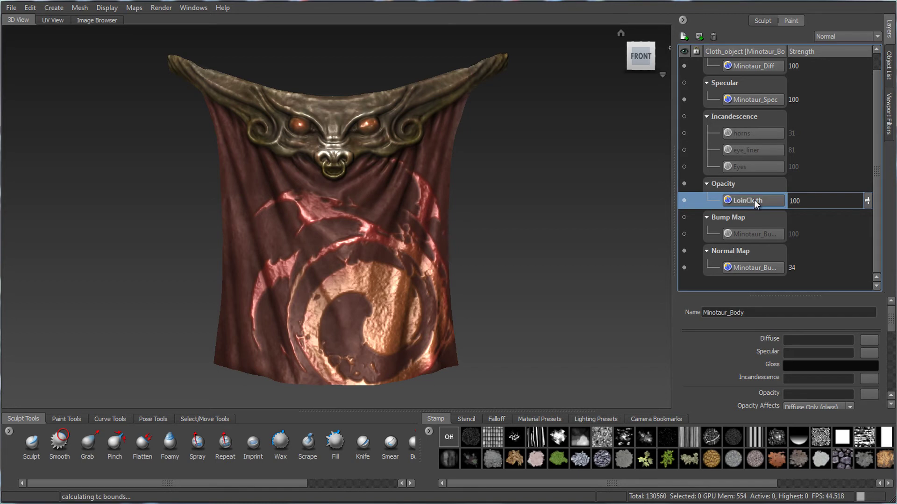
Examine the lower part of the loincloth up close, including its emblem and bottom hem.
scroll(468, 199, up, 3)
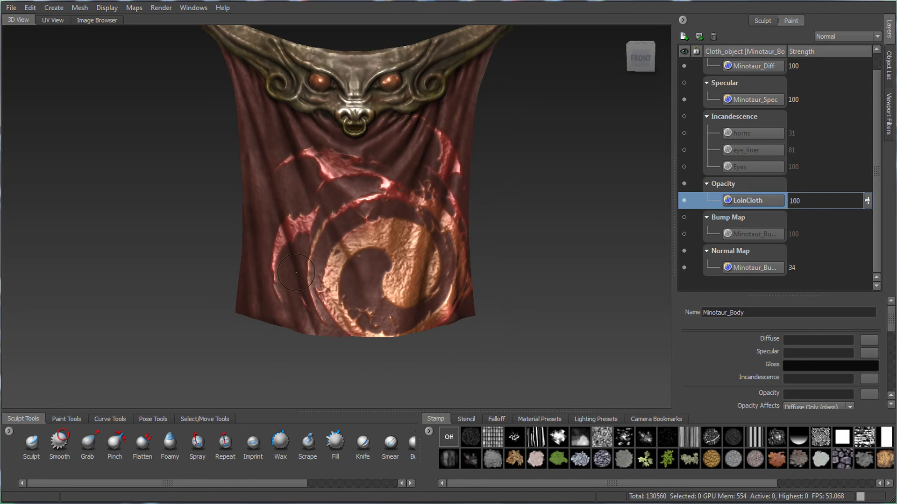
alt+drag(425, 273, 412, 257)
alt+middle_drag(412, 257, 412, 288)
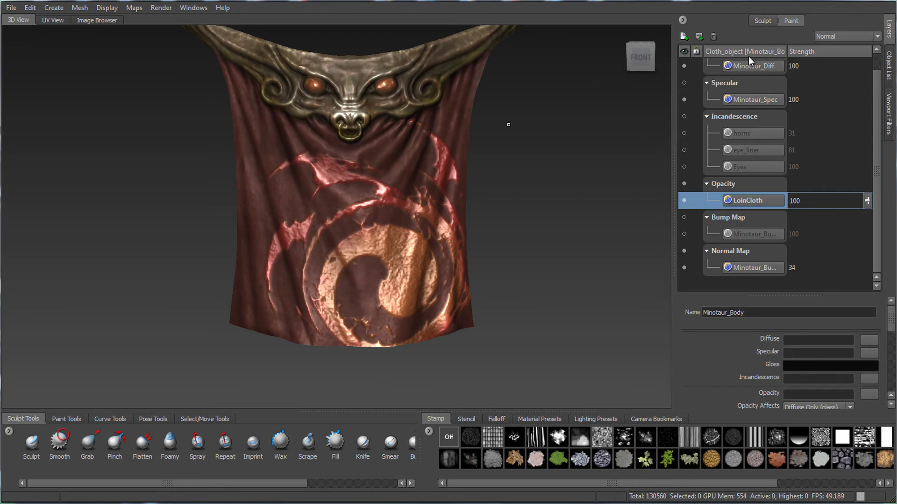
alt+middle_drag(408, 241, 408, 197)
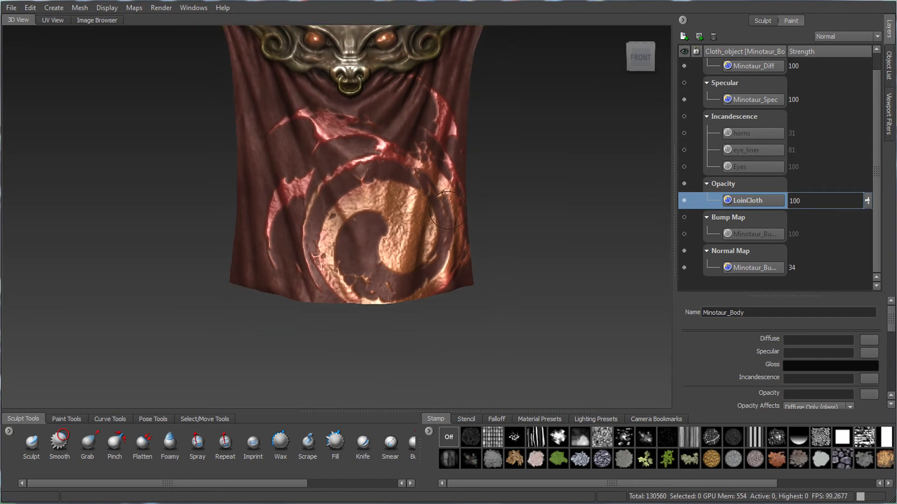
alt+drag(377, 183, 380, 206)
alt+right_drag(442, 257, 457, 256)
alt+middle_drag(457, 255, 458, 278)
alt+drag(458, 278, 453, 255)
alt+middle_drag(453, 255, 439, 205)
alt+drag(439, 206, 442, 215)
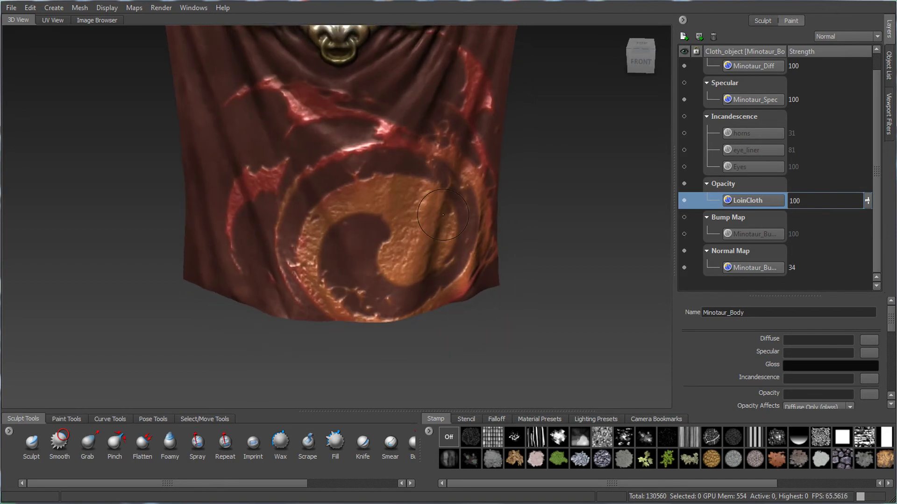
Choose the Paint Brush for the loincloth's opacity layer and set its color to black.
click(683, 198)
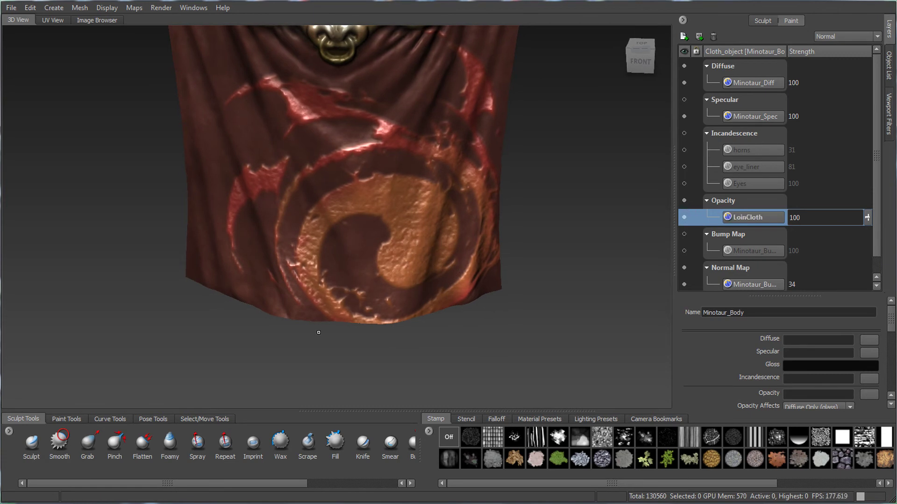
click(66, 419)
click(38, 444)
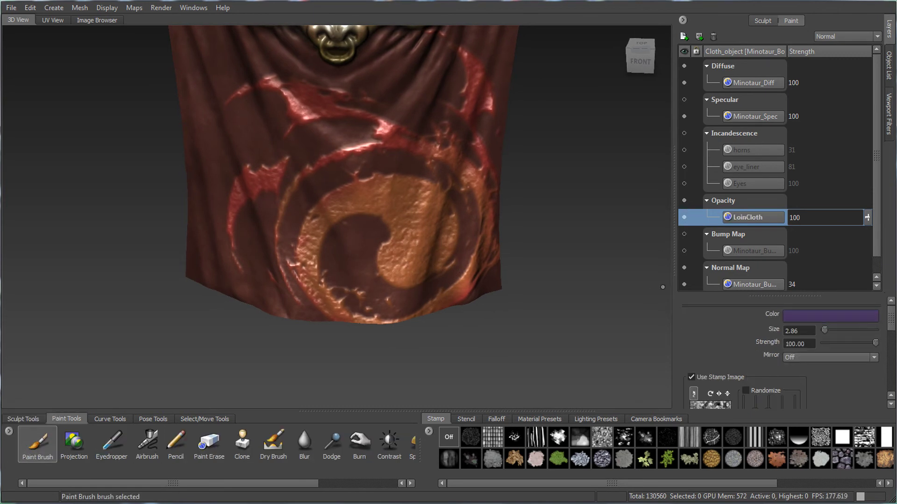
click(852, 315)
click(874, 233)
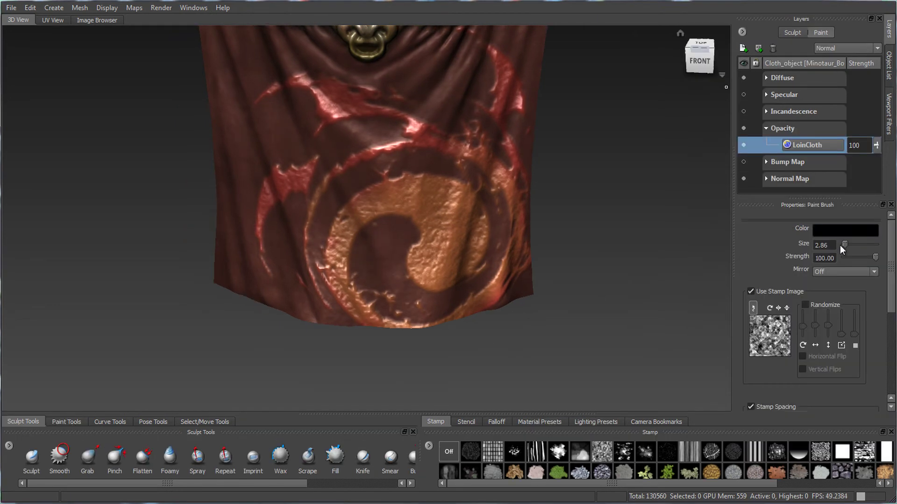
Examine the brush color chooser's palettes and its Ring, Spectrum, Image and Blend color pickers.
click(845, 231)
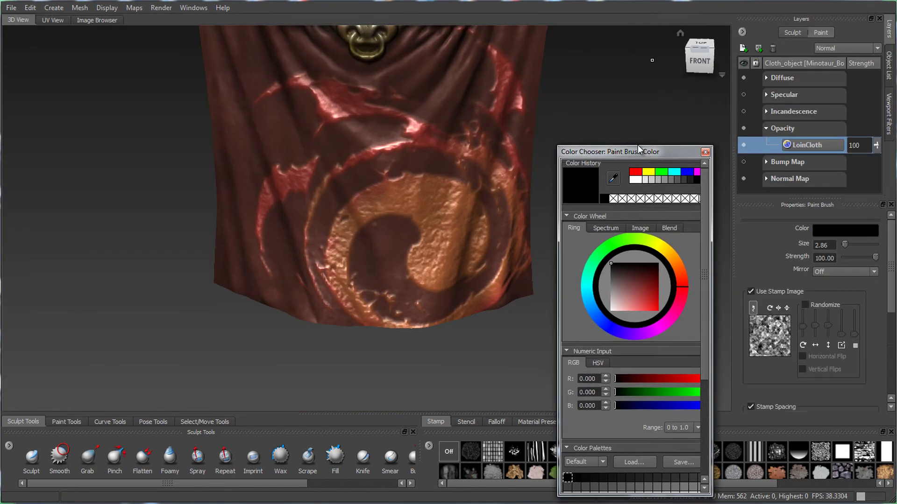
drag(638, 145, 634, 86)
drag(608, 425, 608, 487)
scroll(701, 438, down, 3)
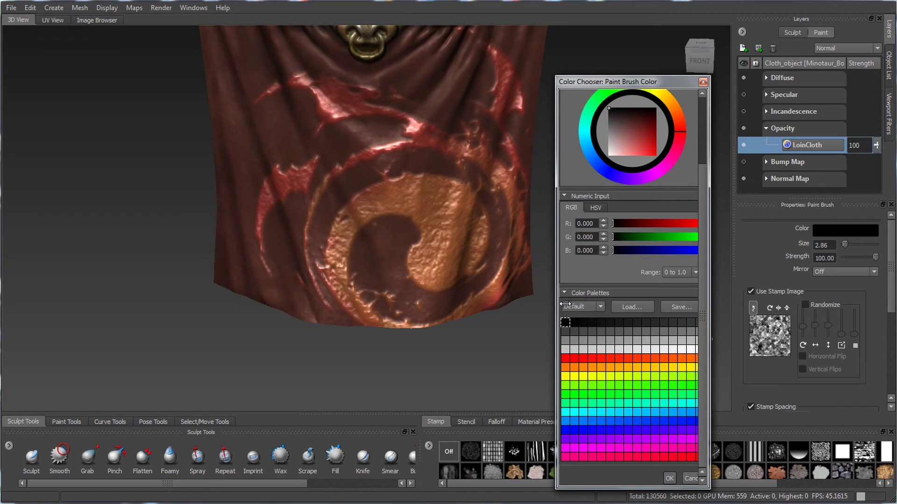
drag(702, 303, 699, 181)
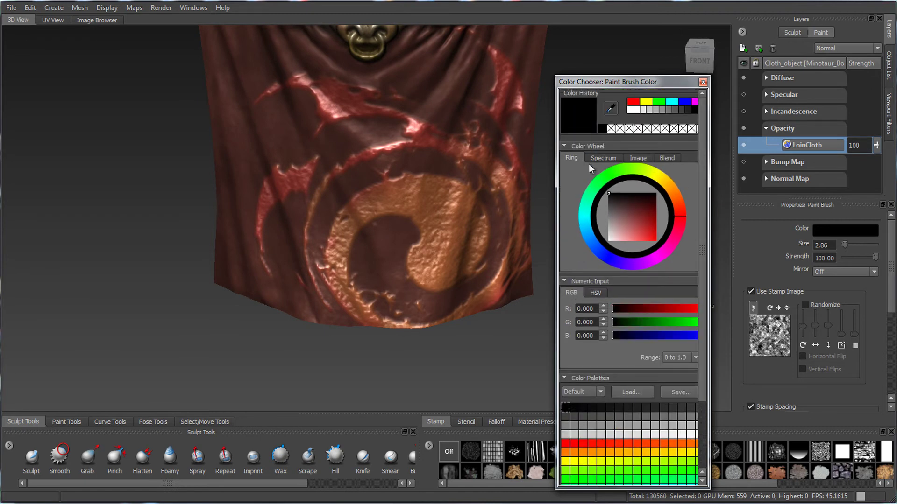
click(603, 158)
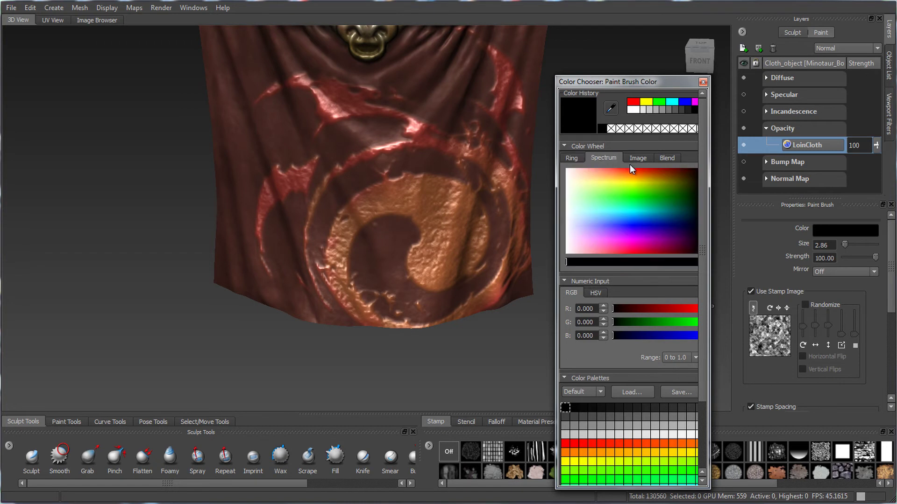
click(571, 158)
click(603, 158)
click(638, 158)
click(665, 158)
click(638, 158)
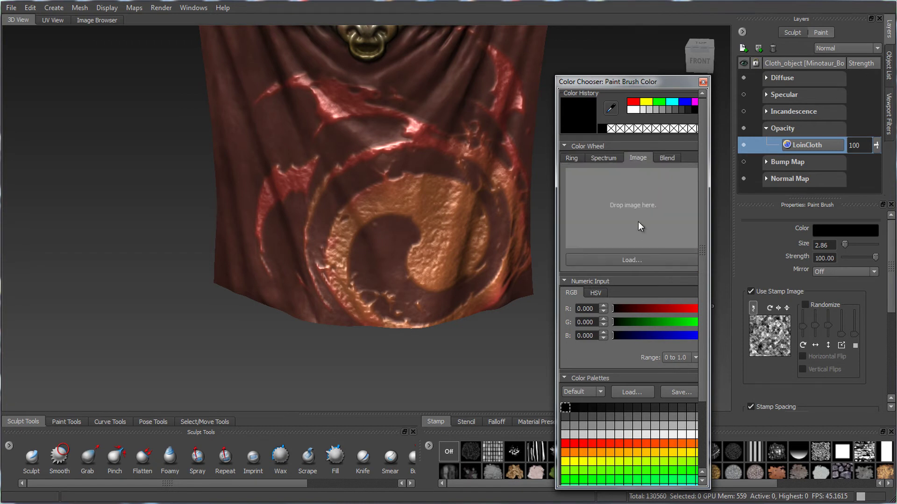
click(667, 158)
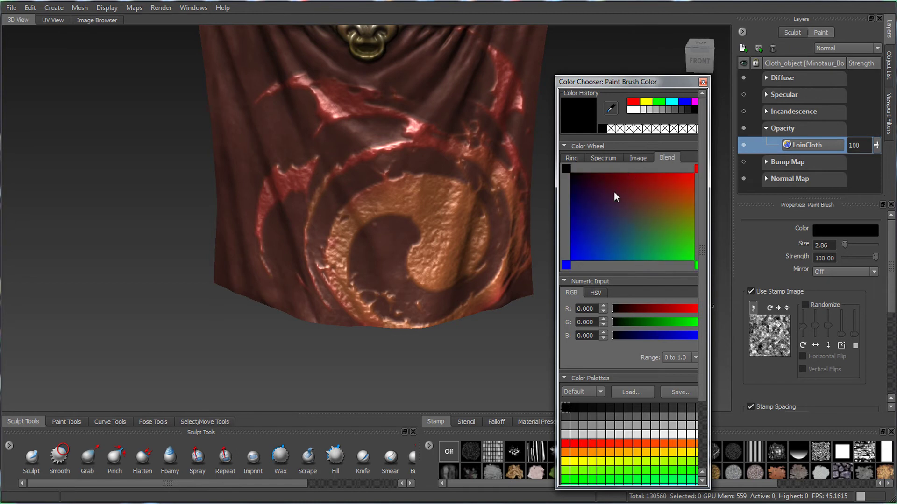
drag(657, 82, 637, 69)
drag(650, 19, 687, 143)
Paint black strokes with the textured stamp over the loincloth's emblem and lower hem on the opacity layer.
drag(85, 144, 507, 97)
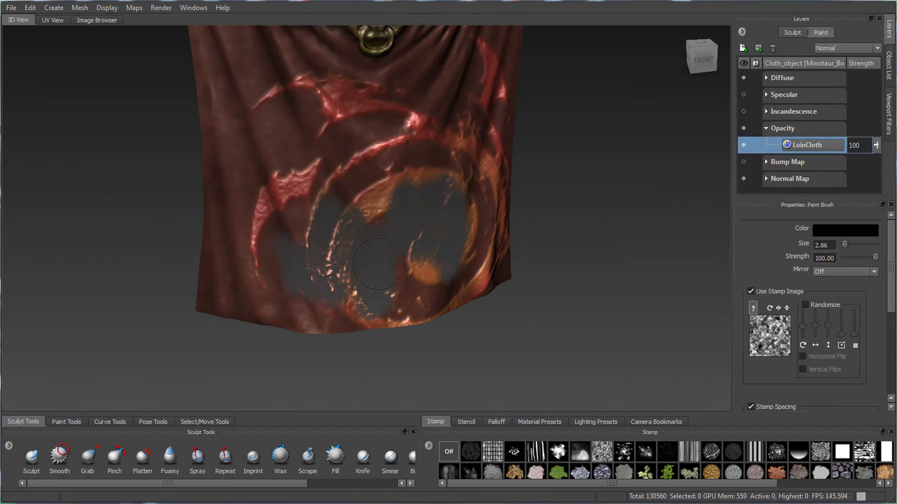
drag(326, 302, 248, 308)
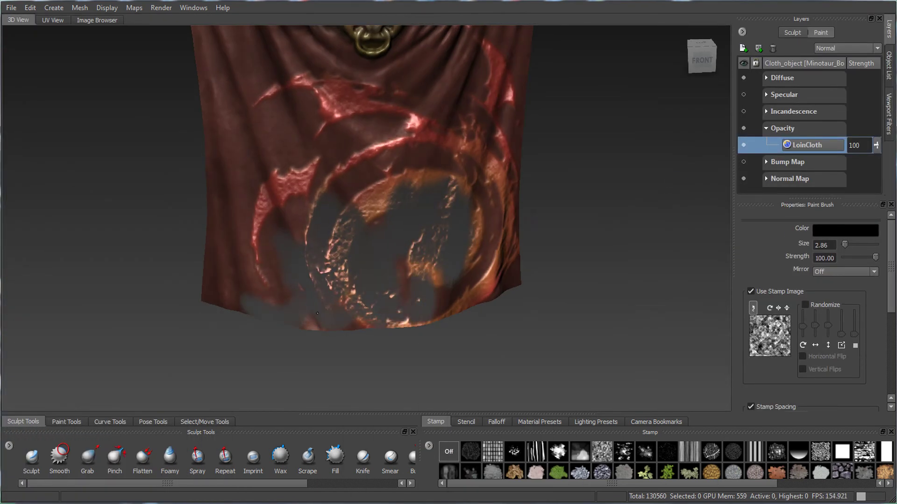
mouse_move(522, 275)
alt+mouse_down()
mouse_move(519, 245)
mouse_move(514, 288)
mouse_move(511, 265)
mouse_move(500, 262)
alt+mouse_up()
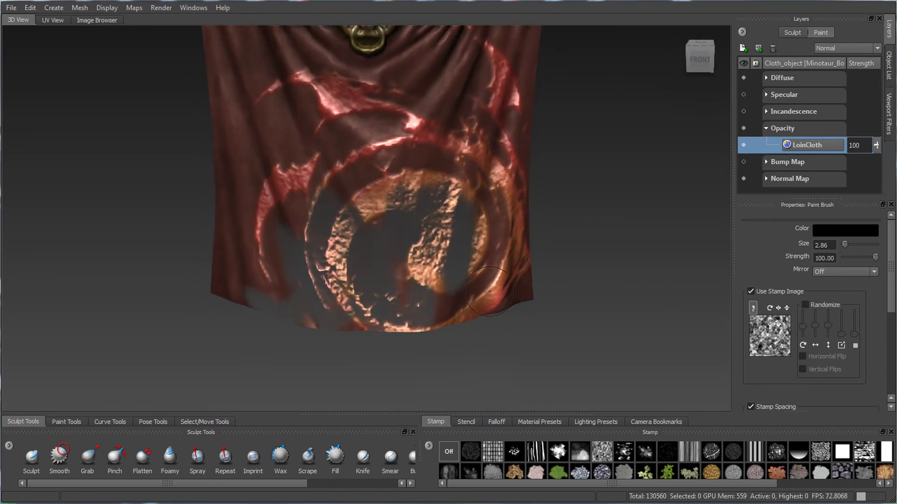
alt+drag(589, 221, 613, 233)
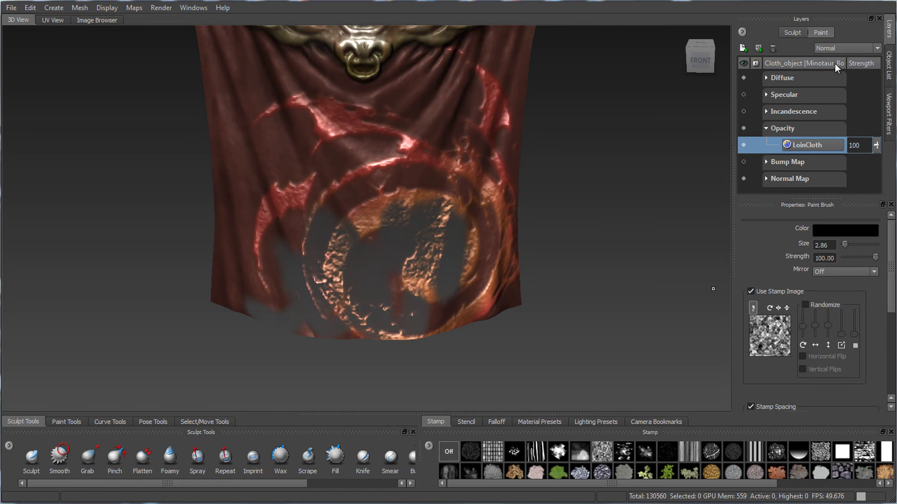
Set the Minotaur_Body material's opacity to affect All Channels (cutout).
click(890, 80)
click(790, 70)
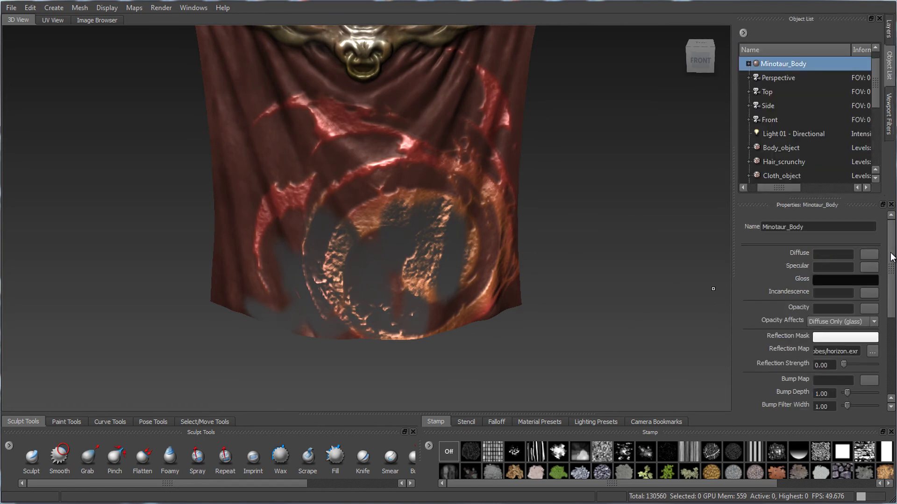
click(825, 320)
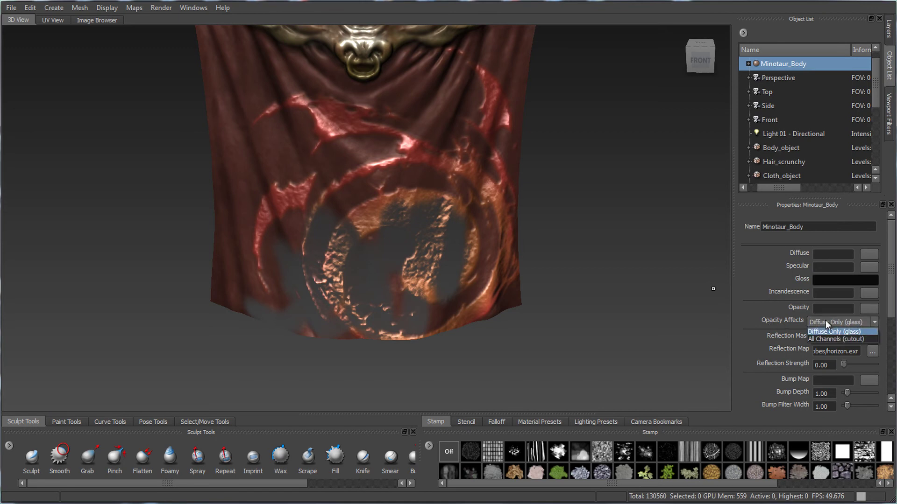
click(822, 337)
mouse_move(498, 289)
alt+mouse_down()
mouse_move(500, 329)
mouse_move(500, 263)
mouse_move(501, 280)
mouse_move(502, 270)
mouse_move(467, 280)
mouse_move(499, 280)
mouse_move(505, 301)
mouse_move(471, 314)
mouse_move(413, 287)
mouse_move(427, 300)
alt+mouse_up()
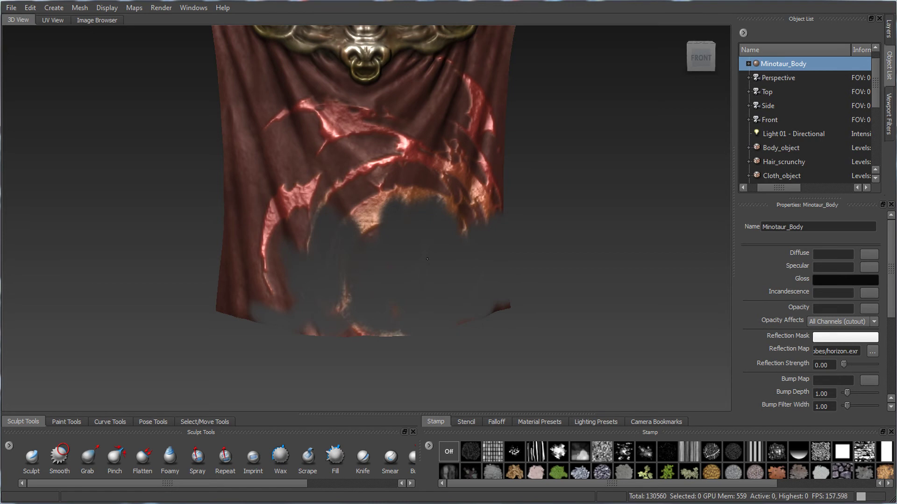
Give the paint brush the flat, full-strength falloff and test it with strokes on the loincloth's opacity layer.
click(890, 29)
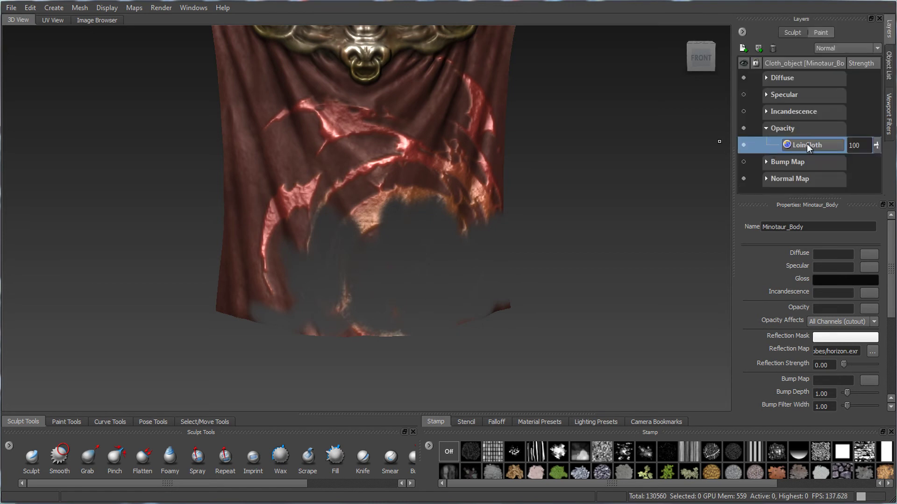
drag(832, 200, 830, 318)
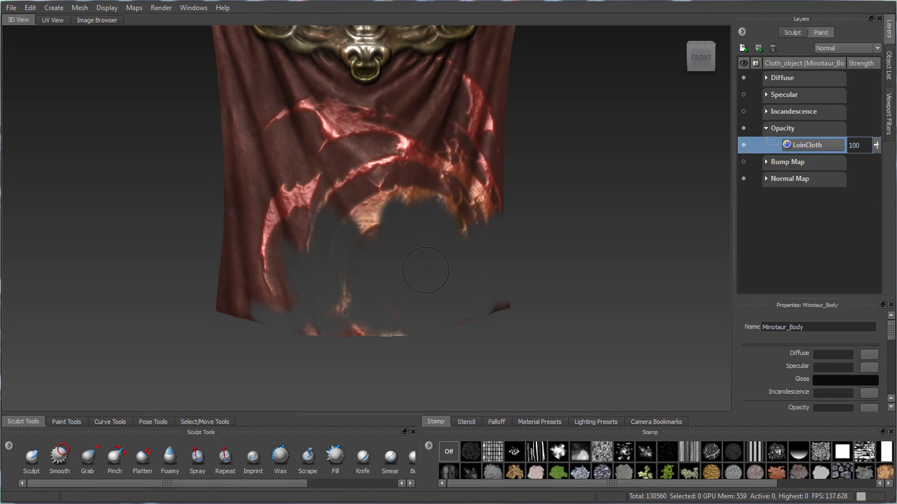
click(494, 421)
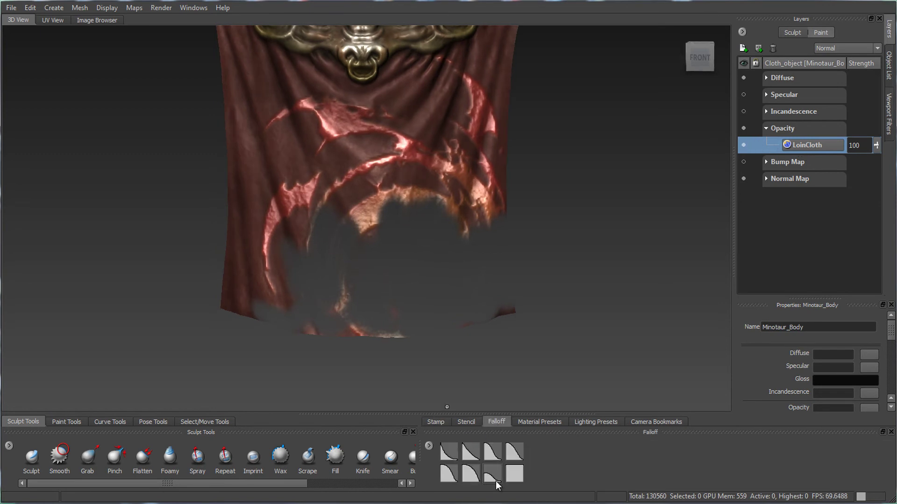
click(516, 473)
drag(481, 207, 501, 208)
alt+drag(514, 274, 479, 353)
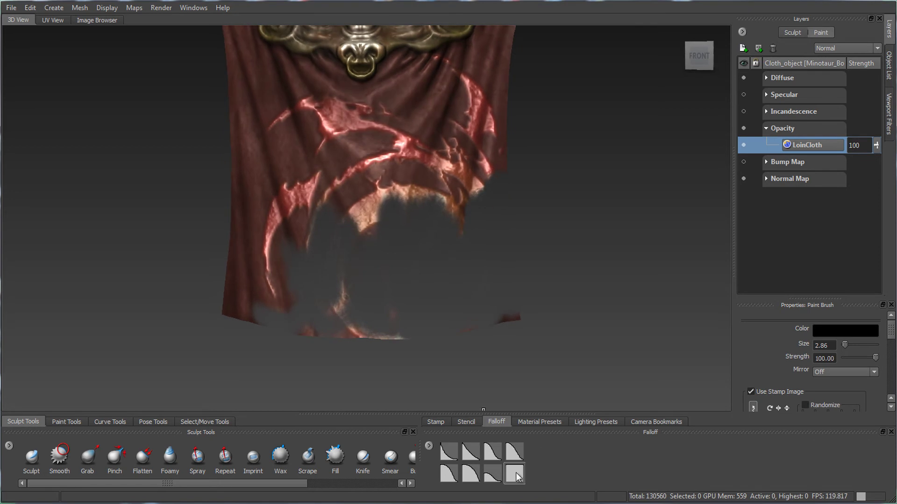
mouse_move(342, 241)
mouse_down()
mouse_move(376, 205)
mouse_move(384, 291)
mouse_up()
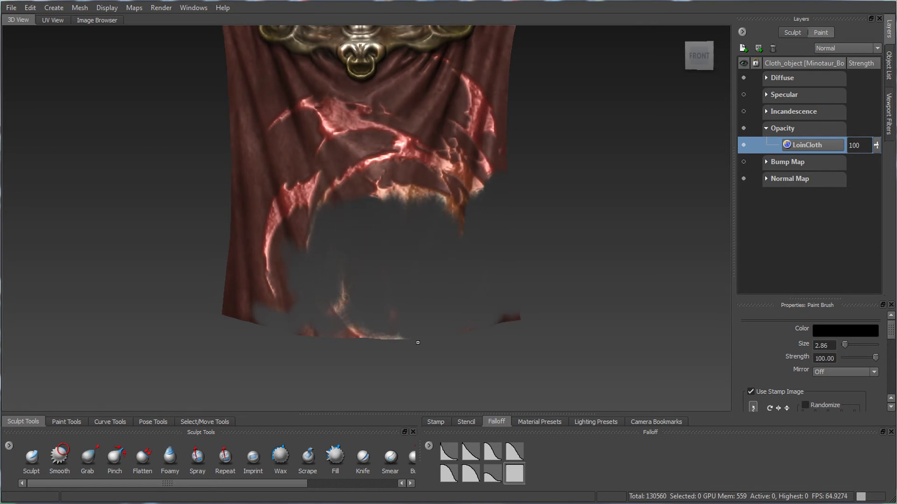
Turn off the brush's stamp image and test a plain stroke across the loincloth's emblem.
click(460, 423)
click(449, 452)
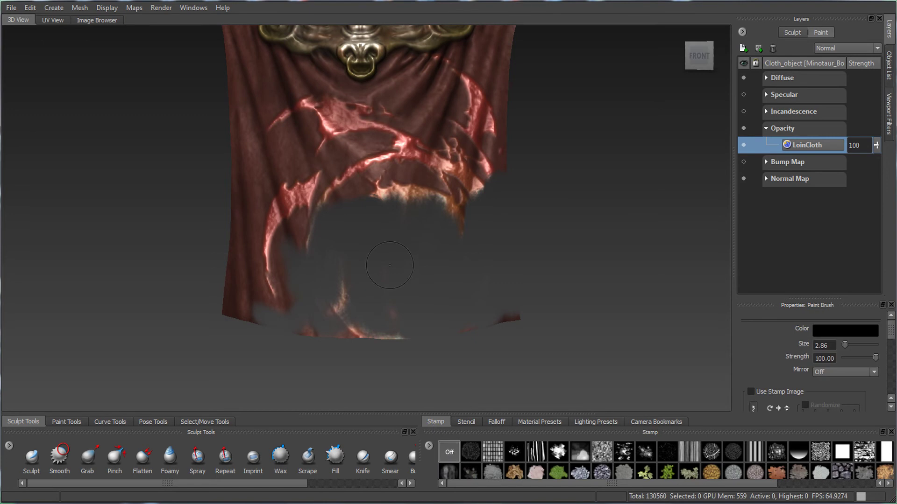
mouse_move(350, 218)
mouse_down()
mouse_move(398, 173)
mouse_move(472, 198)
mouse_up()
Undo all the opacity strokes painted on the loincloth.
key(ctrl+z)
key(ctrl+z)
key(ctrl+z)
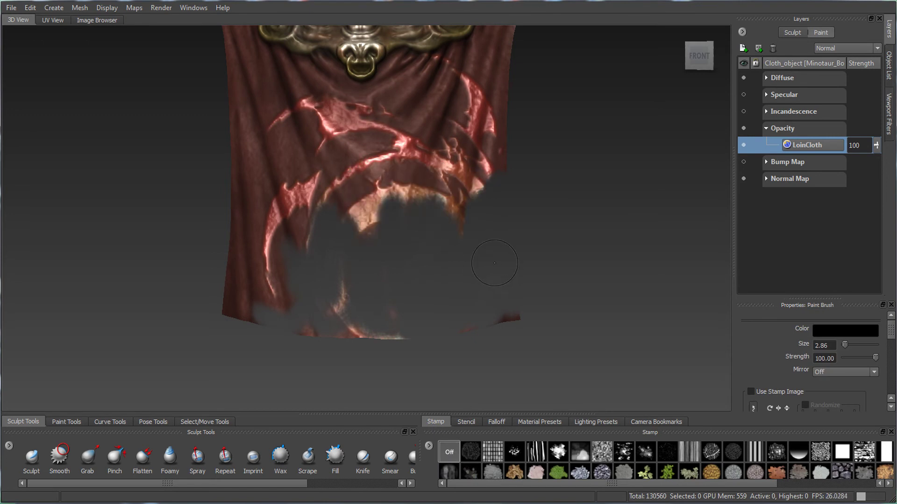
key(ctrl+z)
key(ctrl+z)
key(ctrl+z)
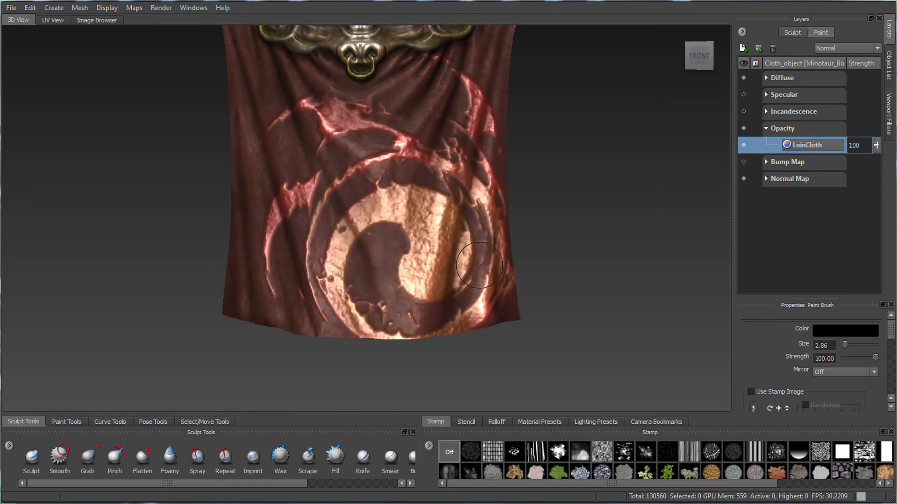
Paint away the loincloth's lower edge in black to form a torn, ragged hem, refining the tatters with brush size 0.51.
mouse_move(433, 249)
mouse_down()
mouse_move(460, 261)
mouse_move(491, 243)
mouse_move(507, 299)
mouse_move(472, 351)
mouse_move(411, 323)
mouse_move(367, 329)
mouse_move(306, 224)
mouse_move(318, 349)
mouse_move(362, 334)
mouse_move(350, 350)
mouse_move(343, 335)
mouse_up()
mouse_move(303, 261)
mouse_down()
mouse_move(273, 269)
mouse_move(240, 208)
mouse_move(238, 175)
mouse_move(230, 289)
mouse_move(296, 305)
mouse_up()
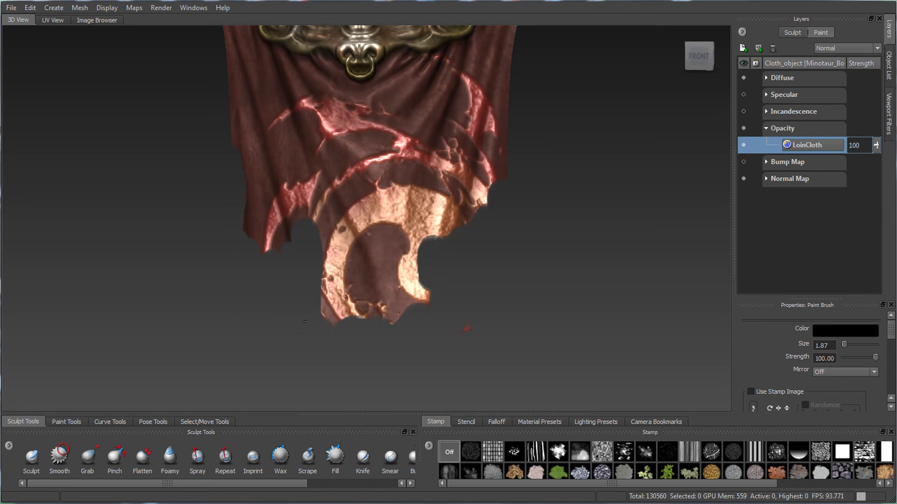
mouse_move(324, 341)
mouse_down()
mouse_move(401, 336)
mouse_move(370, 330)
mouse_up()
key(b)
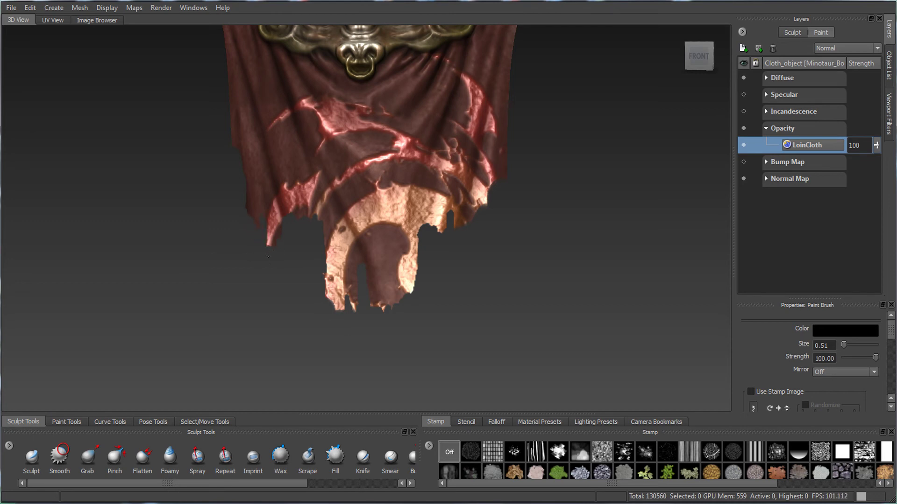
drag(474, 224, 468, 201)
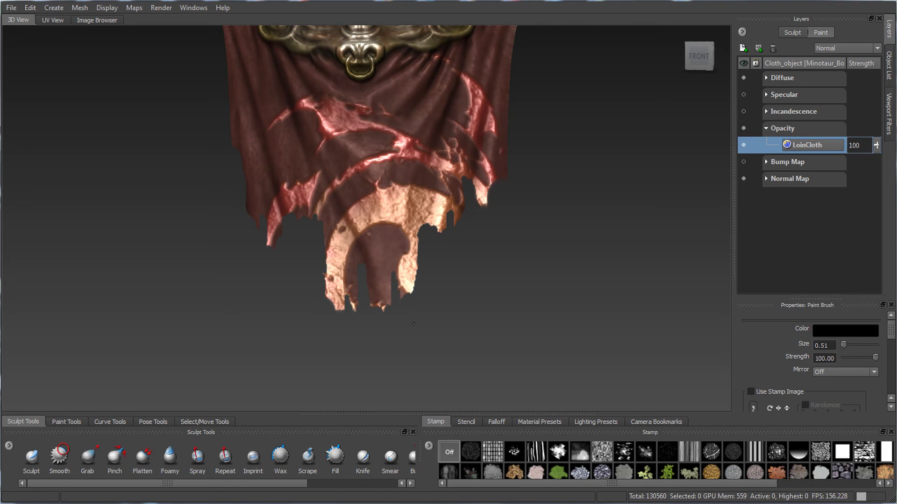
Show all the hidden parts of the minotaur model around the isolated loincloth.
alt+drag(553, 270, 506, 262)
alt+middle_drag(504, 243, 498, 306)
alt+right_drag(499, 306, 458, 206)
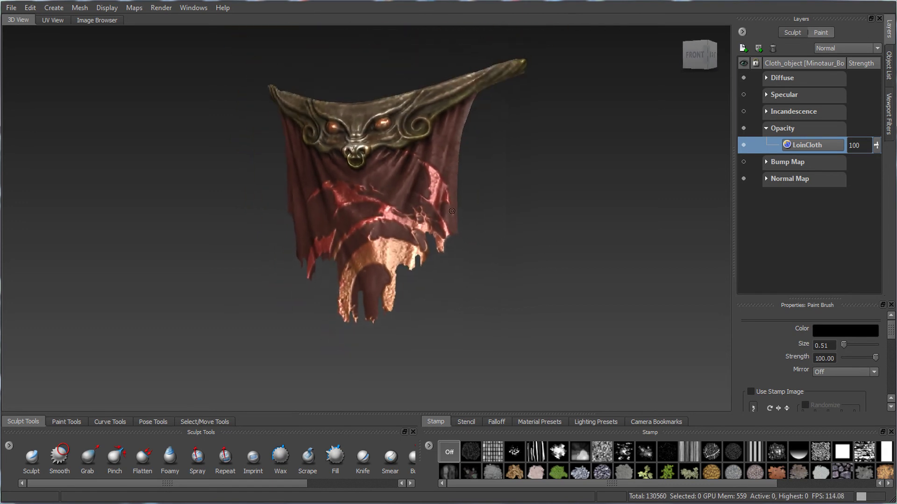
alt+middle_drag(457, 205, 455, 238)
alt+drag(454, 237, 481, 233)
right_click(356, 216)
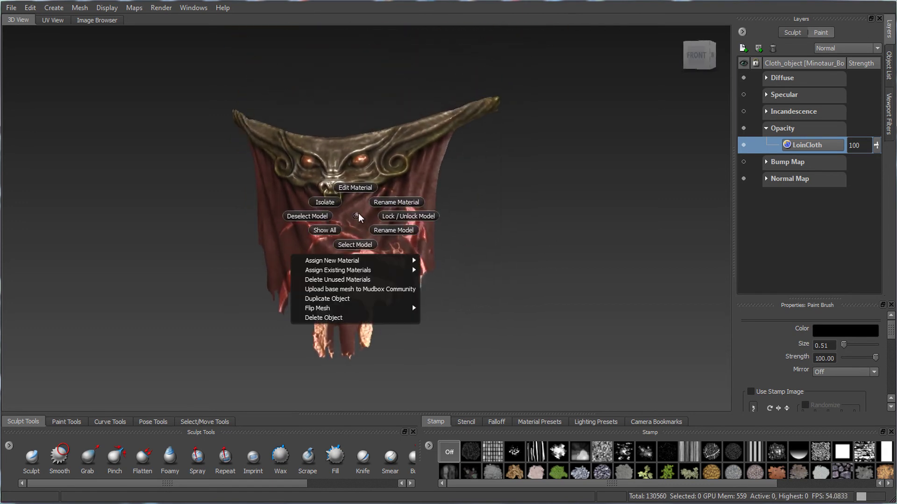
click(328, 232)
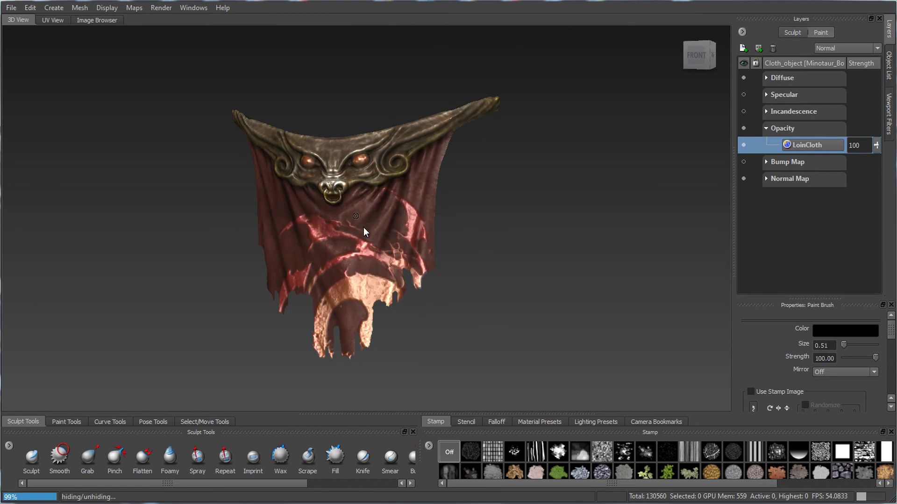
Examine the complete minotaur from the torn loincloth up to the chest, face and horns.
alt+drag(466, 260, 460, 292)
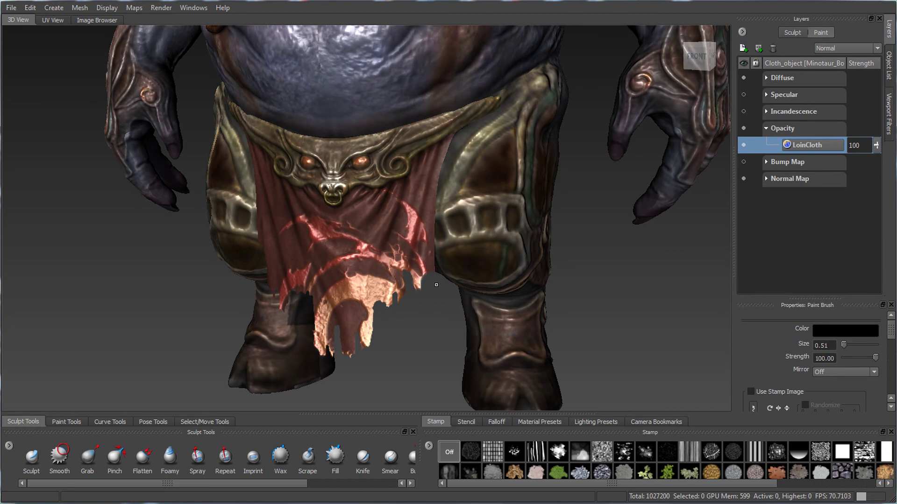
alt+middle_drag(447, 273, 449, 406)
alt+middle_drag(447, 135, 448, 404)
alt+middle_drag(447, 154, 448, 304)
alt+drag(447, 279, 472, 279)
alt+middle_drag(447, 226, 447, 289)
alt+drag(446, 289, 456, 293)
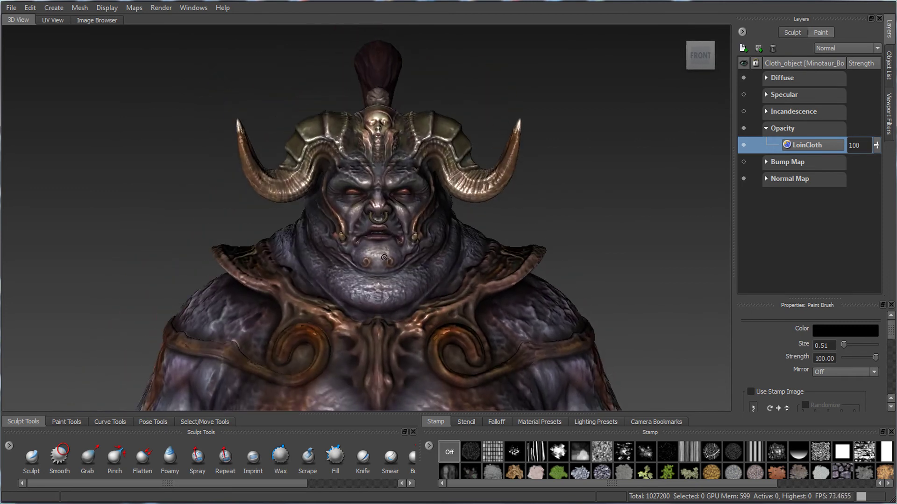
alt+drag(408, 229, 380, 236)
alt+right_drag(384, 227, 426, 293)
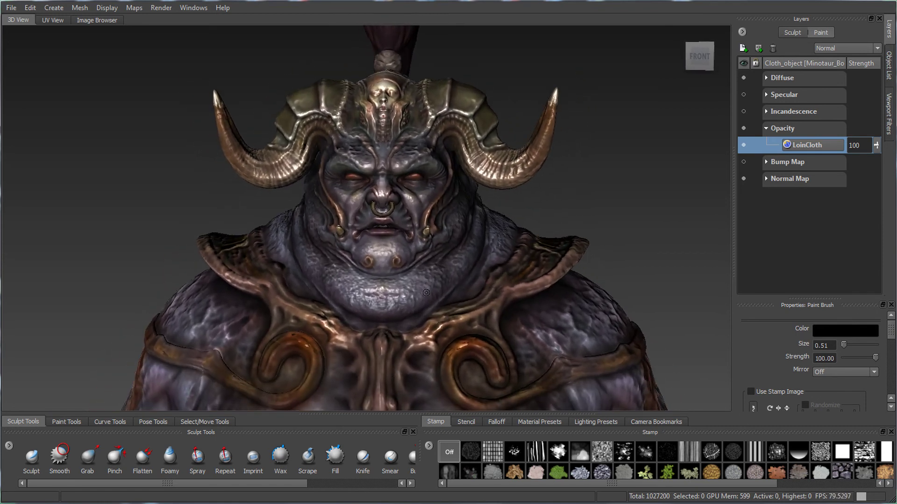
Choose the Projection paint tool and browse to the bookmarked Siggraph2012_Minotaur Stencils image folder.
click(61, 422)
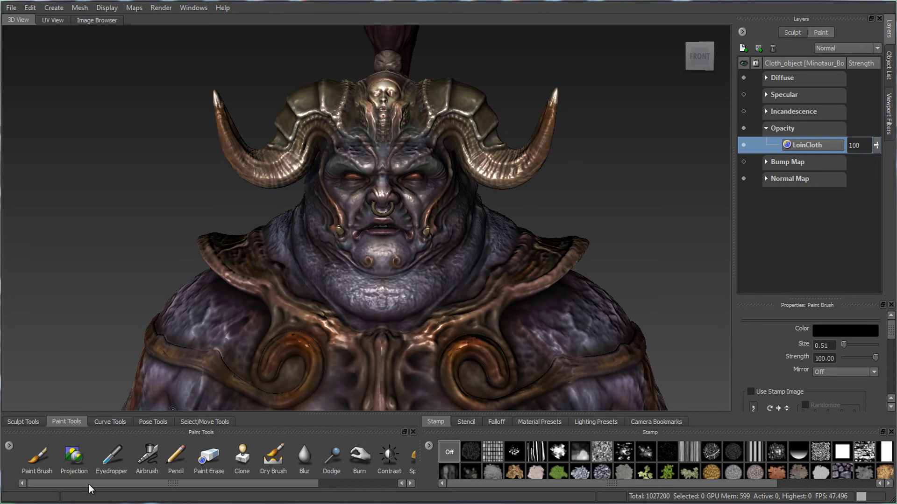
click(74, 456)
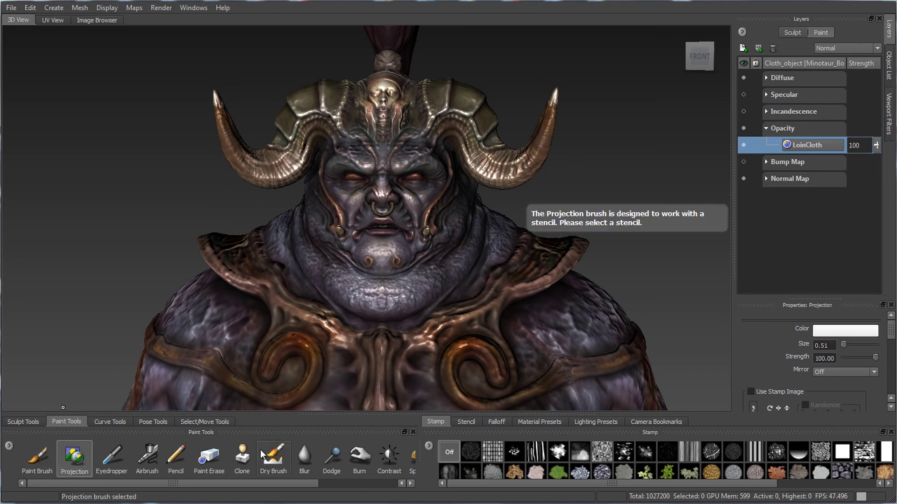
click(464, 422)
click(95, 21)
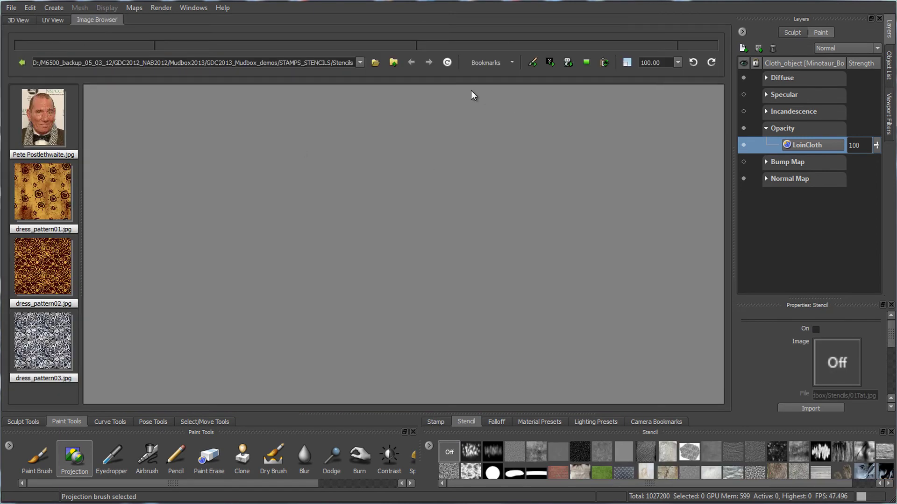
click(514, 63)
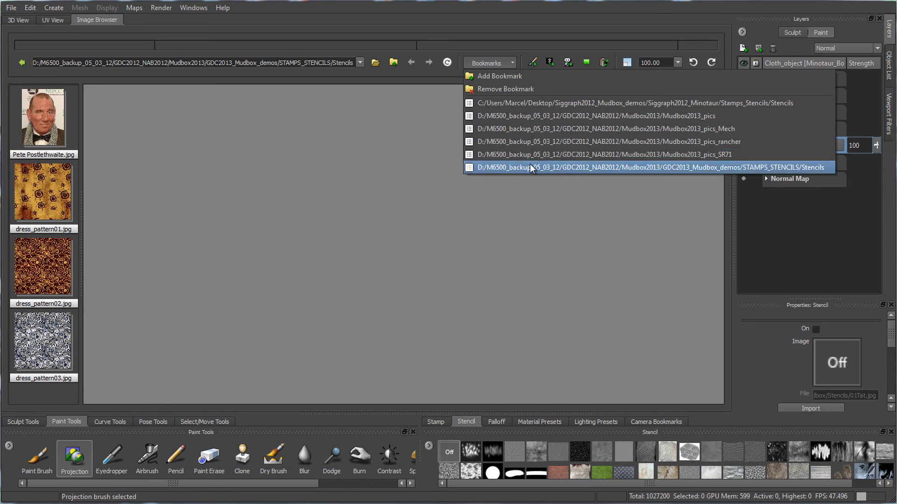
click(542, 105)
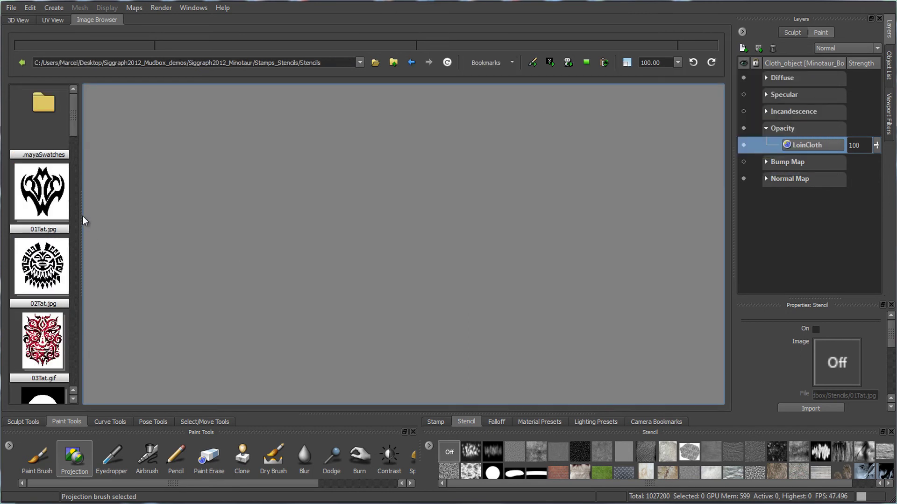
Widen the image browser's thumbnail area, open Hand_Print2.png fitted to the view and set it as the stencil.
drag(80, 215, 175, 212)
drag(166, 160, 187, 291)
click(47, 239)
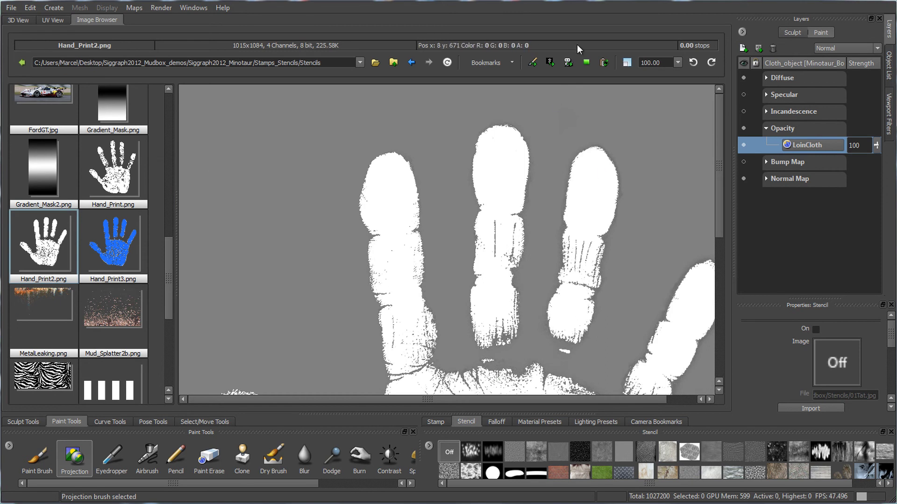
click(627, 63)
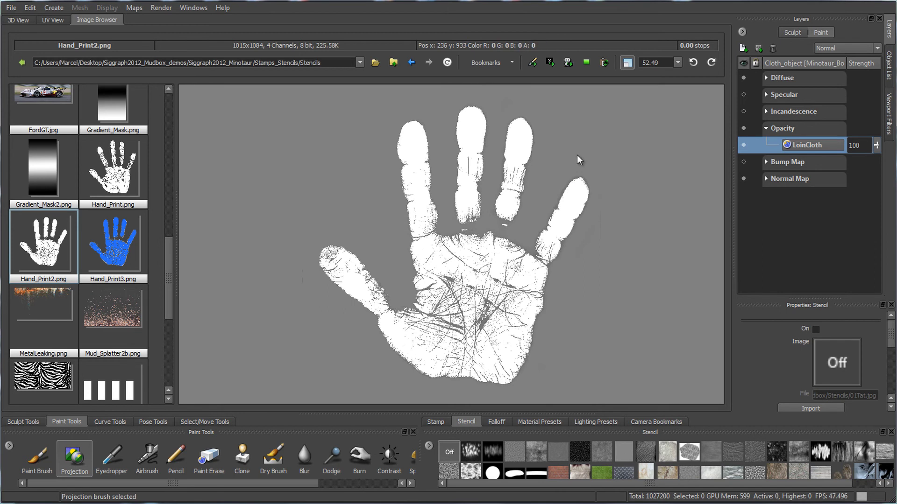
click(550, 62)
Place the handprint stencil over the minotaur's face in the 3D view, rotated so the fingers reach across the eyes.
click(21, 20)
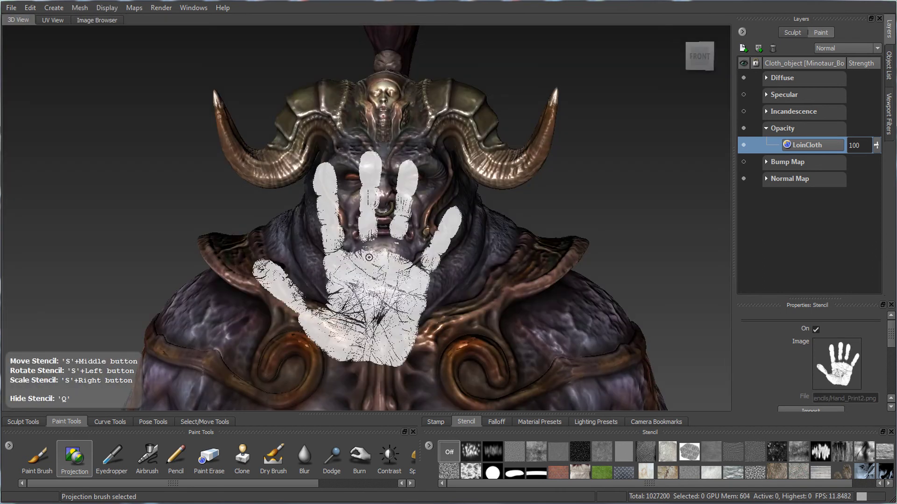
middle_drag(467, 234, 498, 194)
mouse_move(497, 194)
right_down()
mouse_move(511, 212)
mouse_move(500, 208)
right_up()
alt+middle_drag(501, 209, 496, 241)
alt+drag(496, 240, 476, 140)
Create a 4096 paint layer named Paint Layer 1 in the Opacity channel.
click(766, 78)
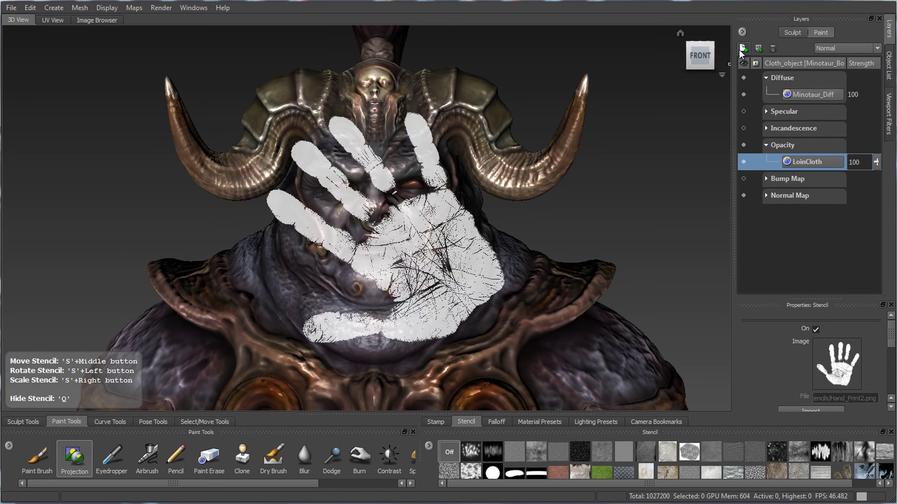
click(743, 48)
click(417, 231)
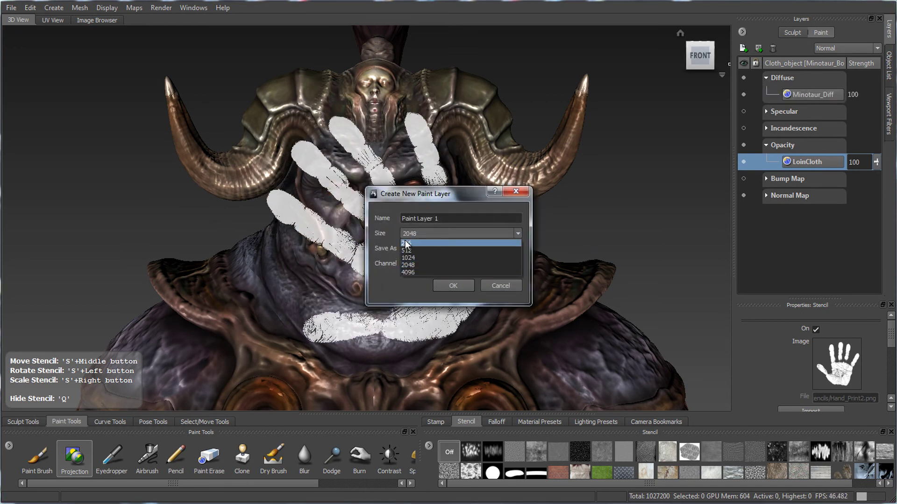
click(411, 268)
click(451, 286)
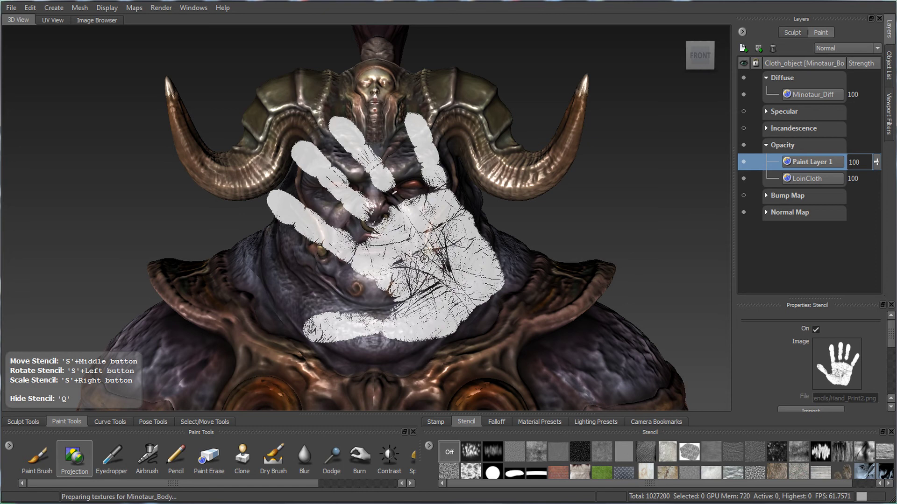
Shrink the hand stencil slightly over the face, enlarge the Projection brush to 9.74 and try projecting on Paint Layer 1.
mouse_move(442, 251)
middle_down()
mouse_move(444, 281)
mouse_move(444, 253)
middle_up()
right_drag(444, 253, 431, 255)
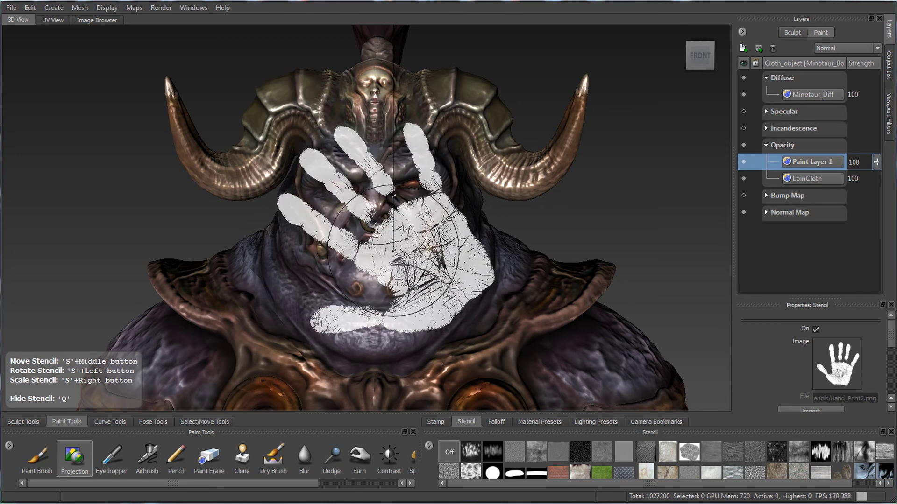
drag(400, 274, 396, 299)
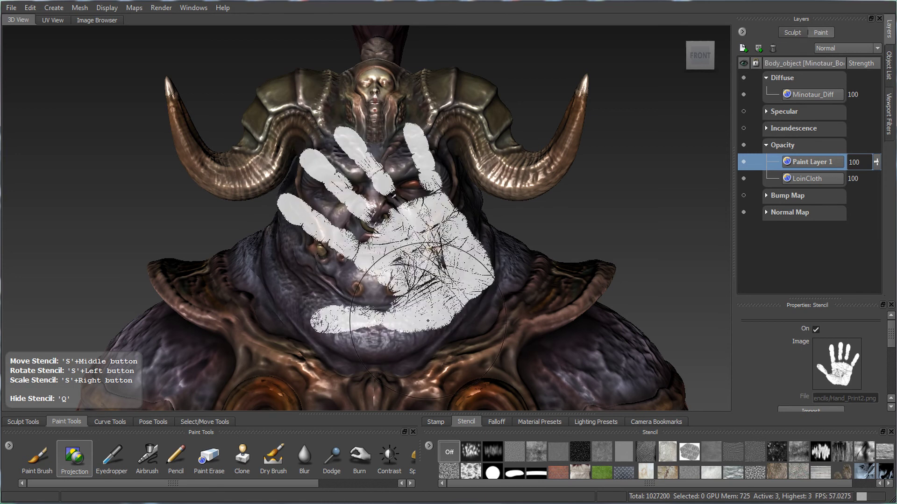
click(74, 458)
key(q)
key(q)
Create the 4096 diffuse layer Paint Layer 2 above Minotaur_Diff and project the white handprint across the face.
double_click(805, 94)
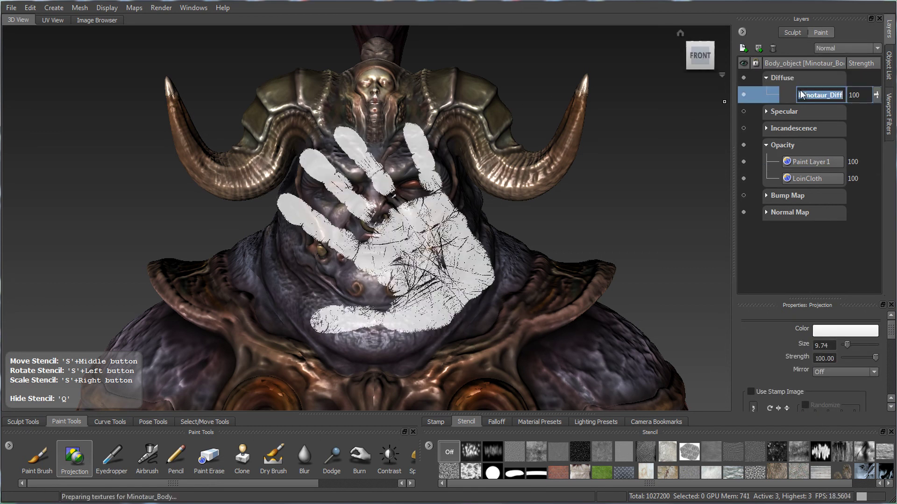
click(743, 49)
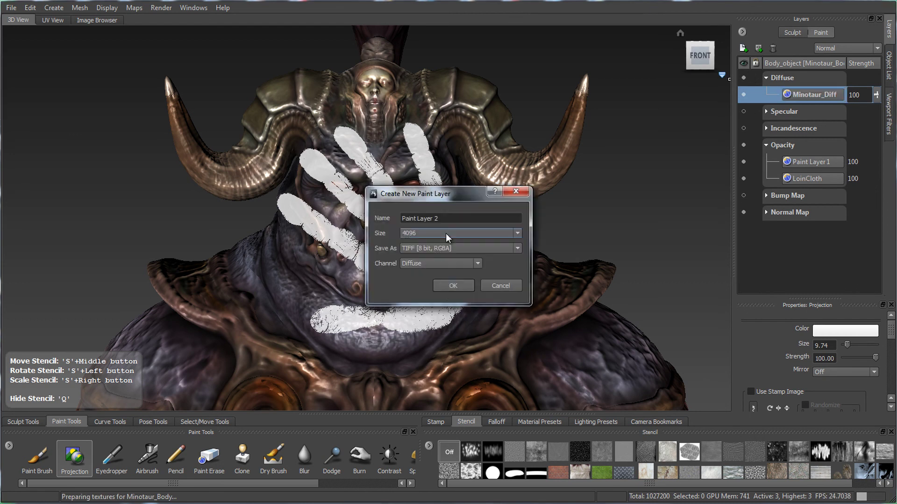
click(447, 286)
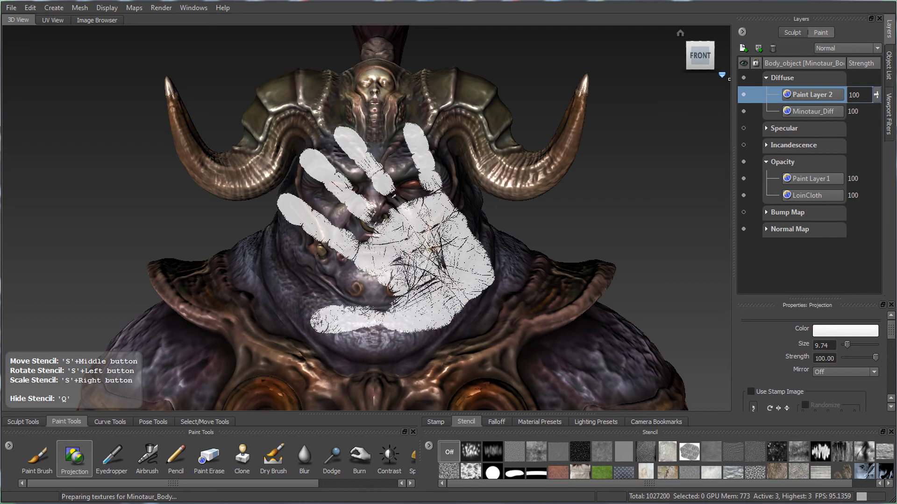
mouse_move(423, 278)
mouse_down()
mouse_move(360, 197)
mouse_move(298, 158)
mouse_up()
mouse_move(287, 201)
mouse_down()
mouse_move(299, 219)
mouse_move(416, 140)
mouse_move(448, 261)
mouse_move(393, 332)
mouse_move(346, 322)
mouse_move(425, 259)
mouse_move(407, 257)
mouse_up()
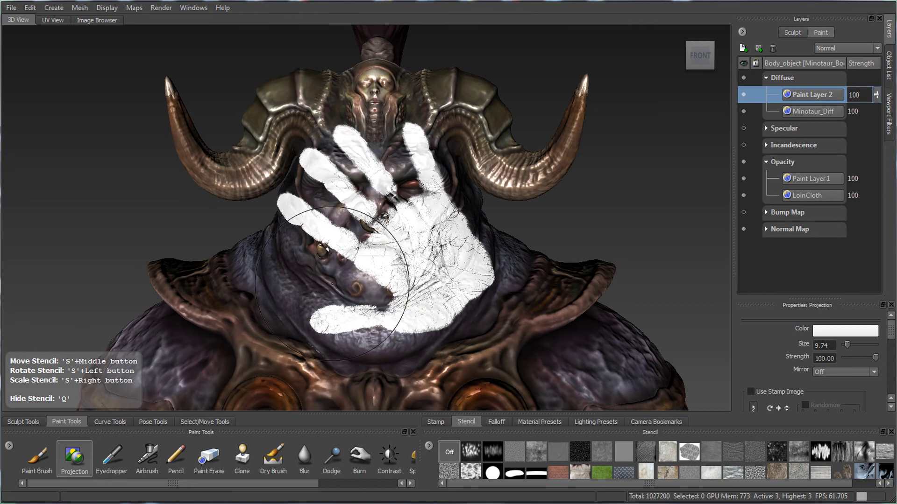
Turn the hand stencil to a new angle and erase through it on the face's white print with a 9.74 Paint Erase brush, hiding the stencil when done.
click(206, 470)
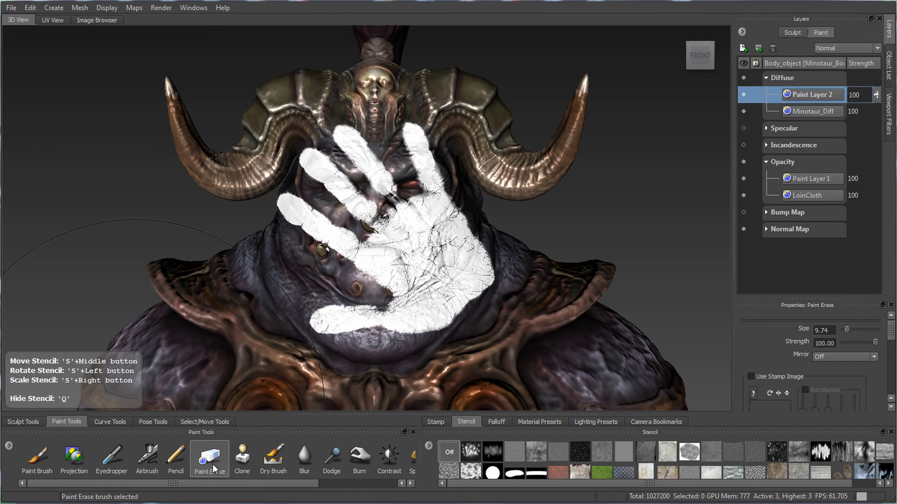
mouse_move(413, 261)
mouse_down()
mouse_move(469, 355)
mouse_move(472, 294)
mouse_move(462, 264)
mouse_move(452, 279)
mouse_move(451, 259)
mouse_up()
key(q)
drag(392, 252, 350, 246)
drag(420, 223, 445, 198)
drag(443, 240, 468, 229)
drag(416, 172, 433, 158)
drag(331, 160, 324, 185)
mouse_move(323, 232)
mouse_down()
mouse_move(356, 273)
mouse_move(423, 290)
mouse_up()
drag(334, 317, 490, 279)
mouse_move(310, 239)
mouse_down()
mouse_move(319, 180)
mouse_move(310, 237)
mouse_move(369, 260)
mouse_up()
drag(326, 216, 326, 236)
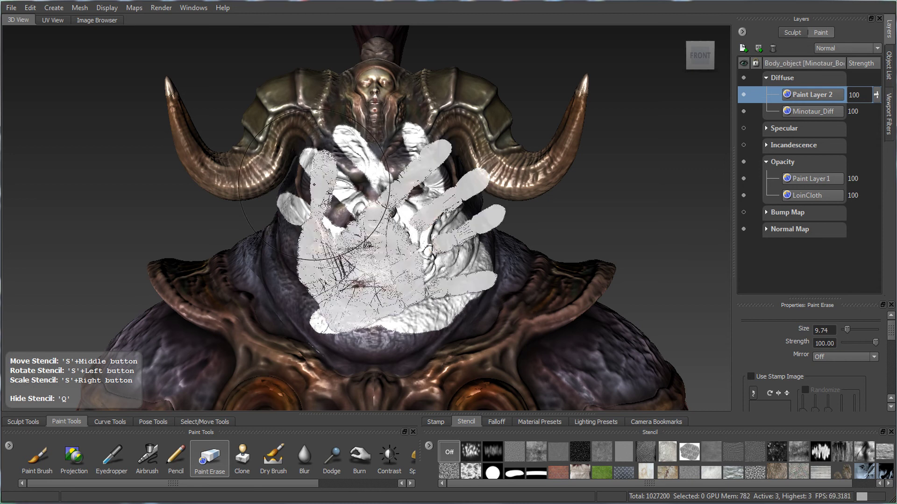
key(q)
Turn the minotaur to its side and replace the stencil image with the blue Hand_Print3.png.
alt+drag(547, 232, 519, 241)
alt+right_drag(519, 241, 460, 233)
alt+drag(460, 233, 442, 264)
alt+right_drag(442, 264, 460, 254)
alt+middle_drag(460, 254, 395, 171)
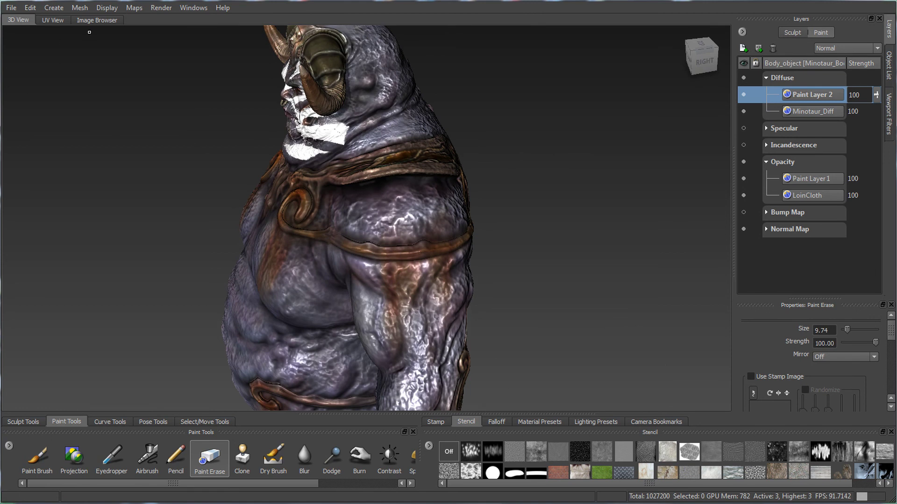
click(100, 20)
click(118, 263)
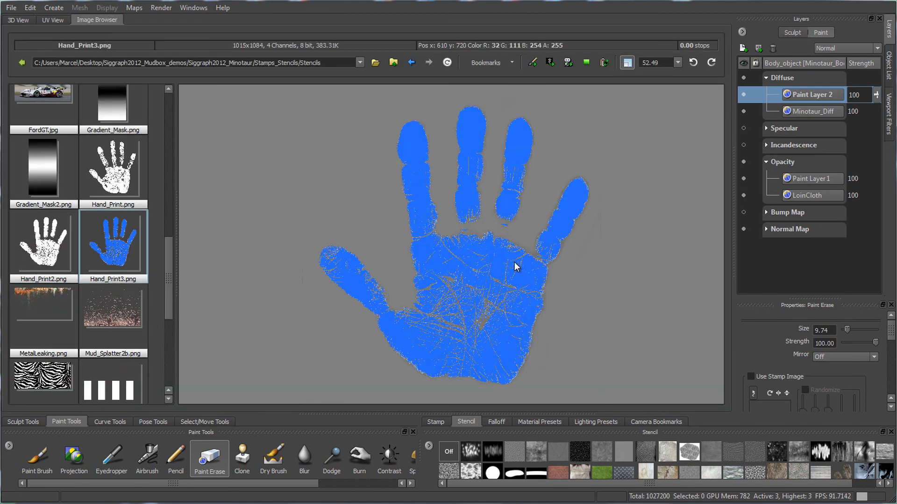
click(552, 65)
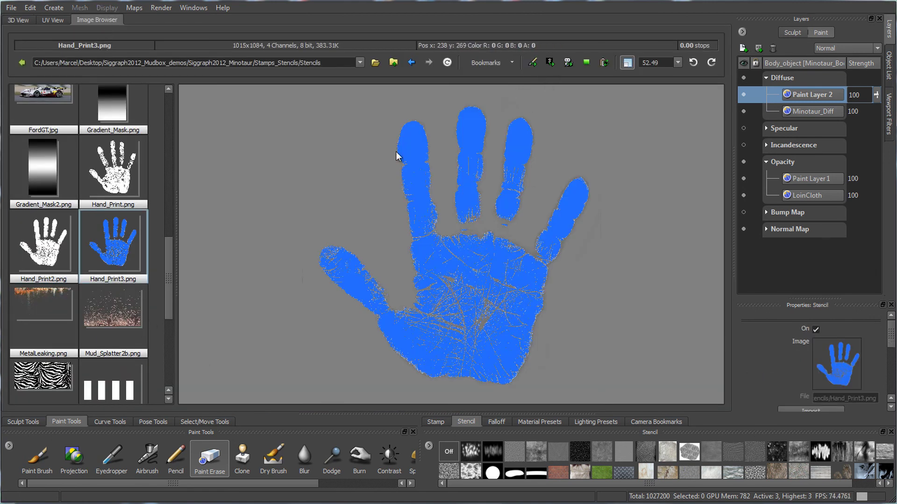
click(30, 21)
Choose the Projection tool and place the blue hand stencil over the upper arm, rotated with the fingers pointing down.
alt+drag(473, 255, 484, 257)
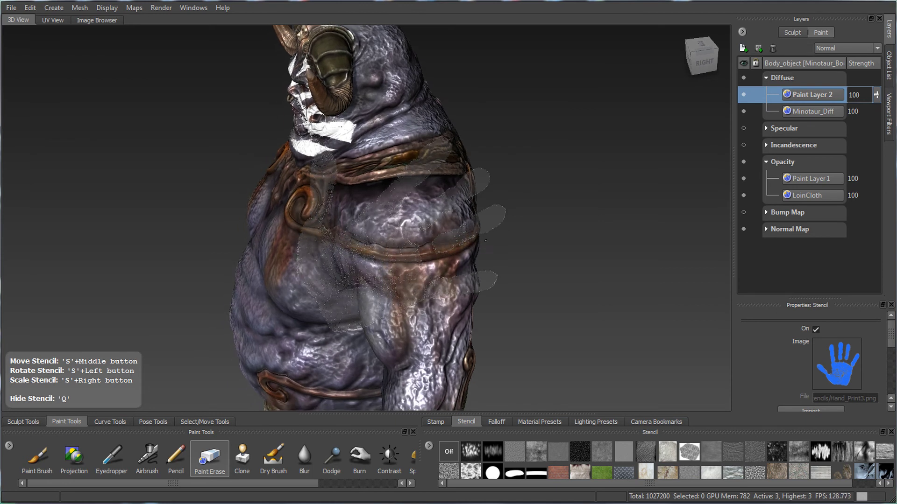
alt+right_drag(483, 258, 501, 280)
alt+middle_drag(501, 280, 492, 273)
click(73, 460)
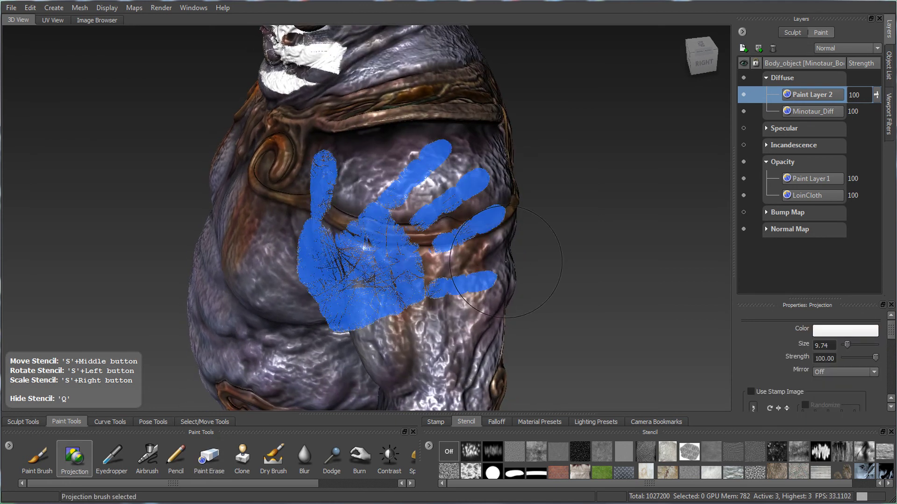
drag(513, 141, 521, 161)
alt+right_drag(521, 161, 514, 250)
alt+middle_drag(513, 250, 480, 249)
alt+drag(480, 249, 487, 256)
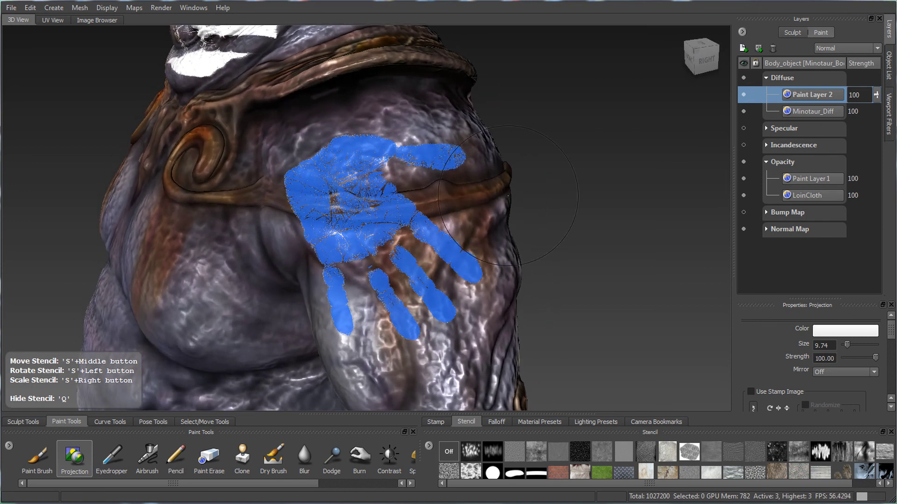
middle_drag(476, 221, 495, 212)
right_drag(495, 212, 489, 204)
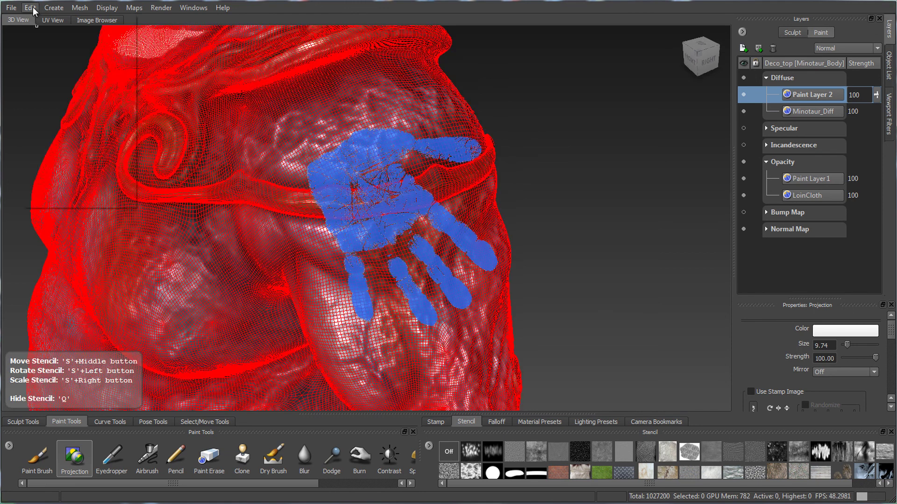
Start editing the blue handprint stencil and compare its display modes over the arm.
click(30, 8)
click(64, 197)
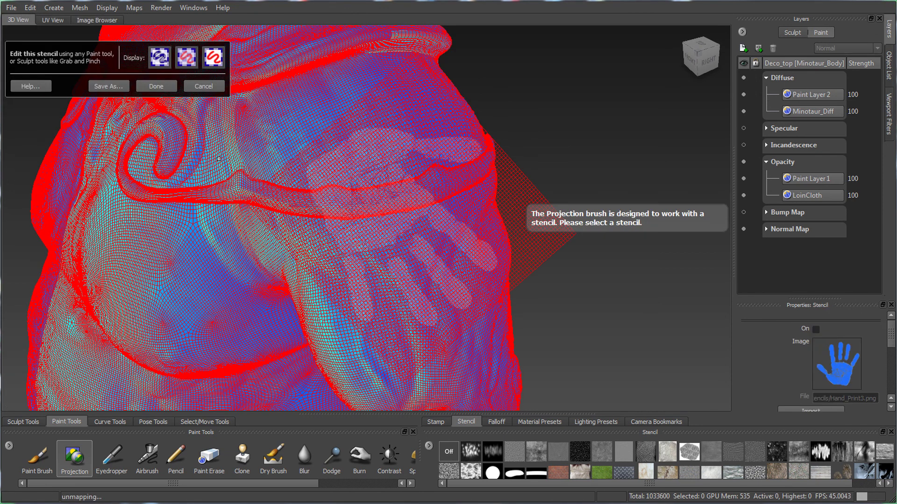
click(185, 61)
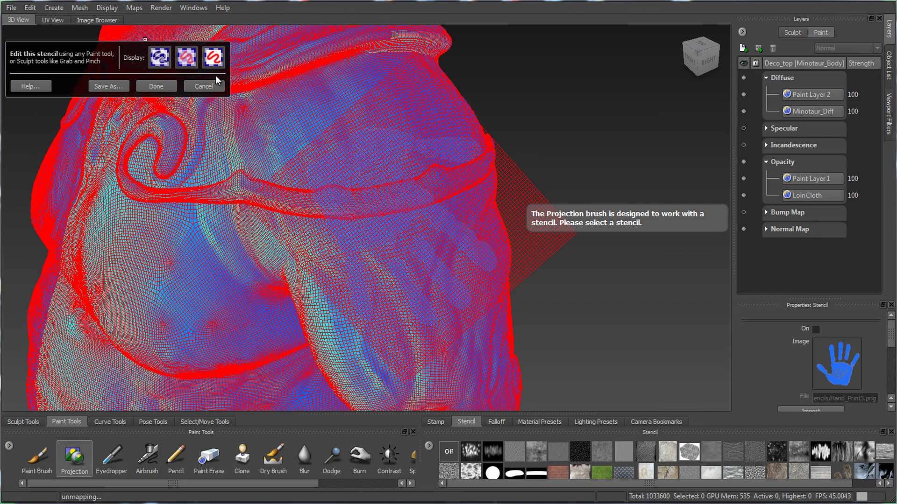
click(188, 59)
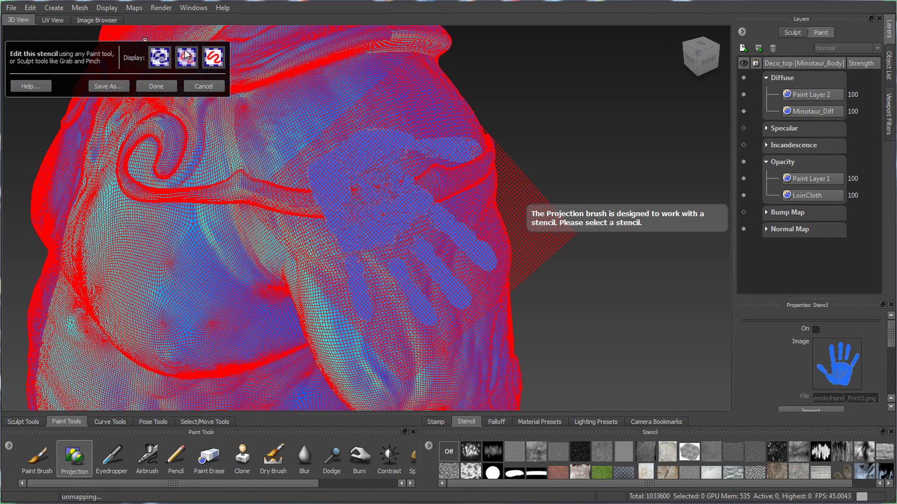
click(167, 58)
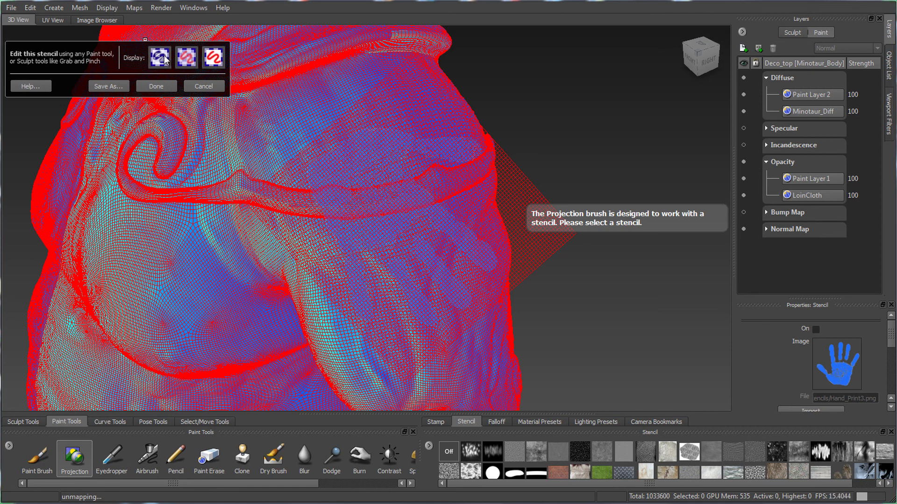
Disable the Gigatexel Engine in the render preferences and shift the model aside to expose the stencil's grid.
click(193, 8)
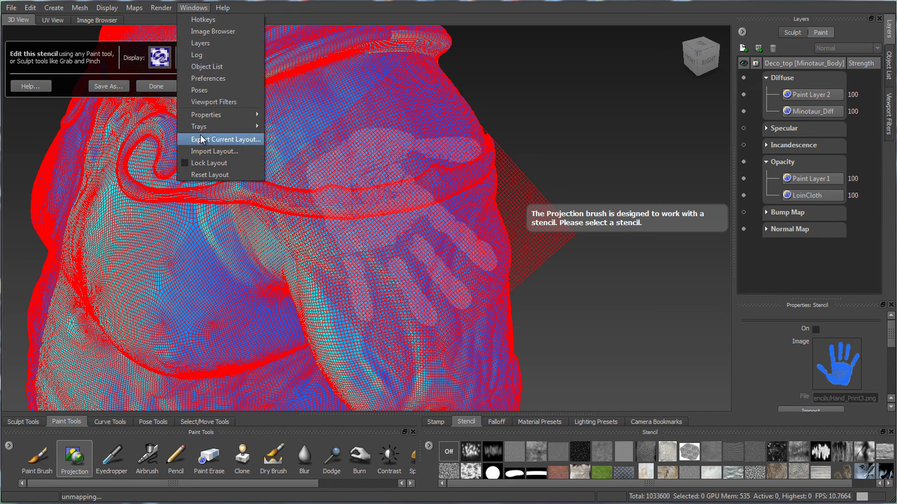
click(209, 78)
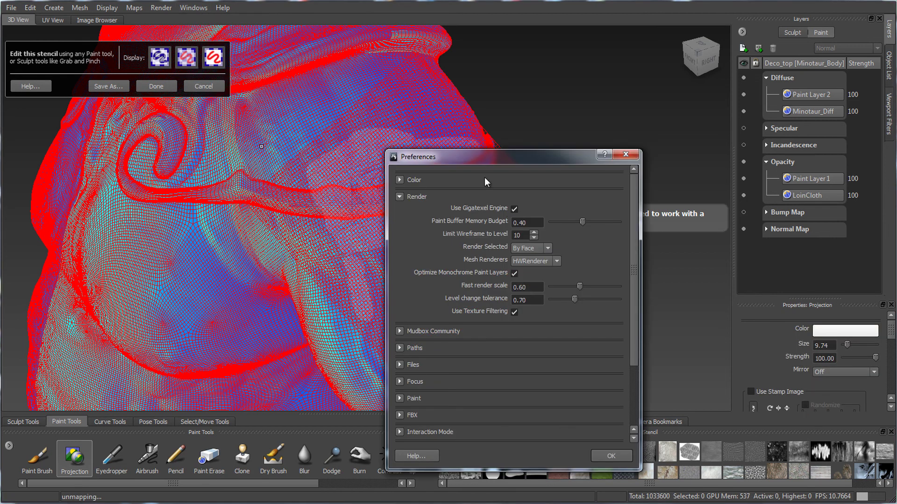
click(514, 209)
drag(553, 157, 601, 117)
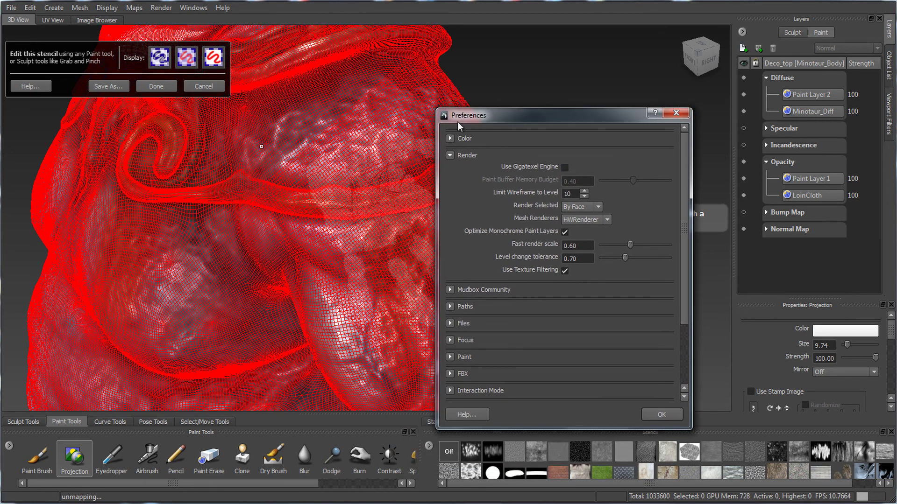
click(676, 113)
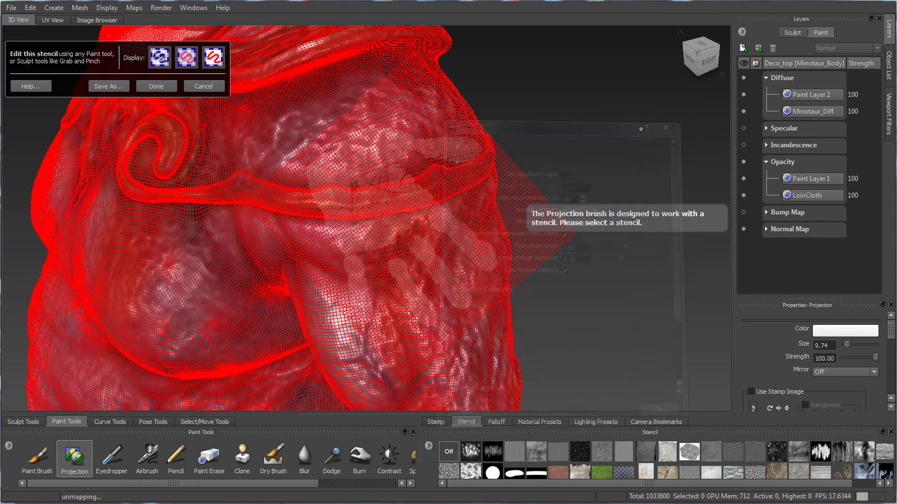
alt+middle_drag(474, 224, 325, 226)
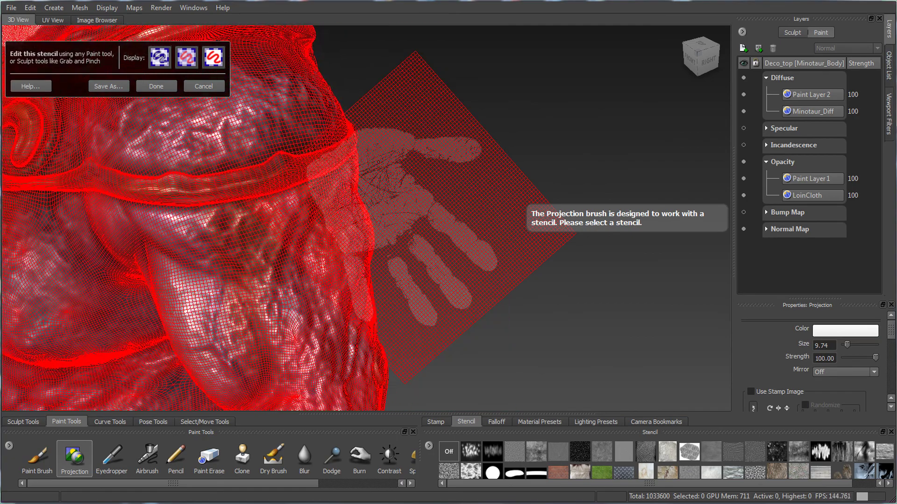
Finish the current stencil edit and start editing the blue handprint stencil again.
key(w)
key(w)
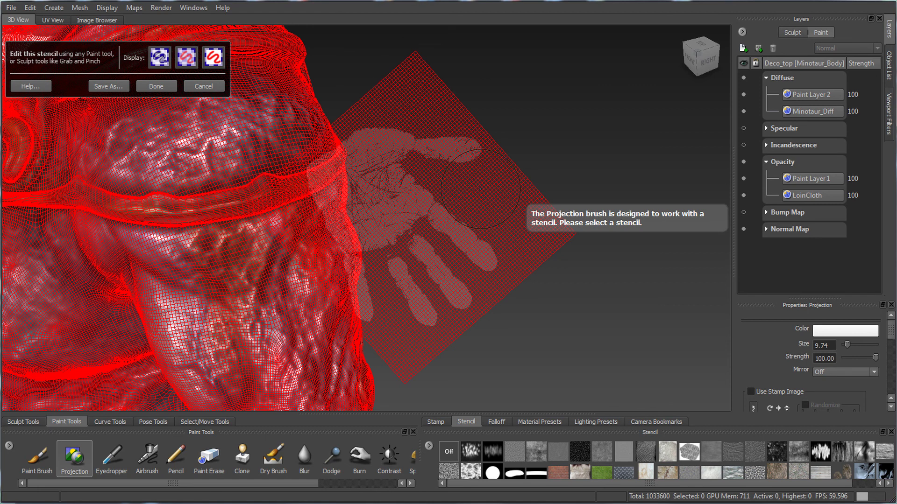
click(156, 84)
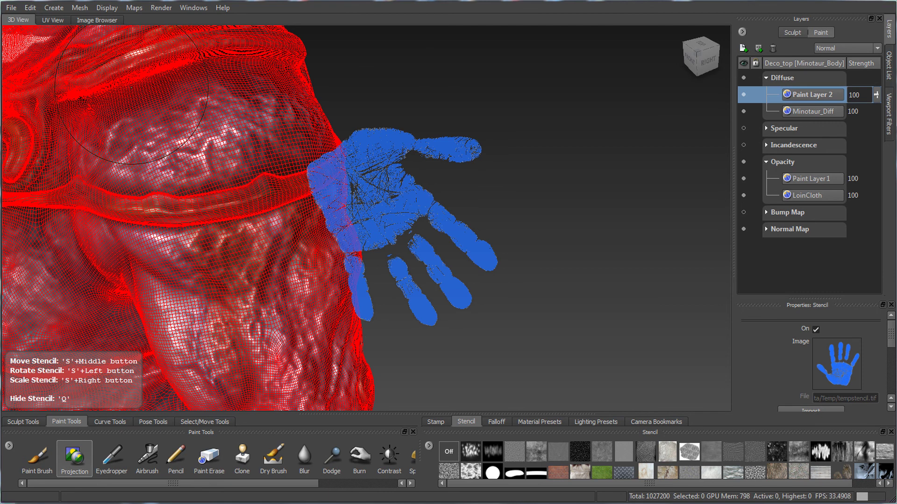
click(30, 8)
click(52, 202)
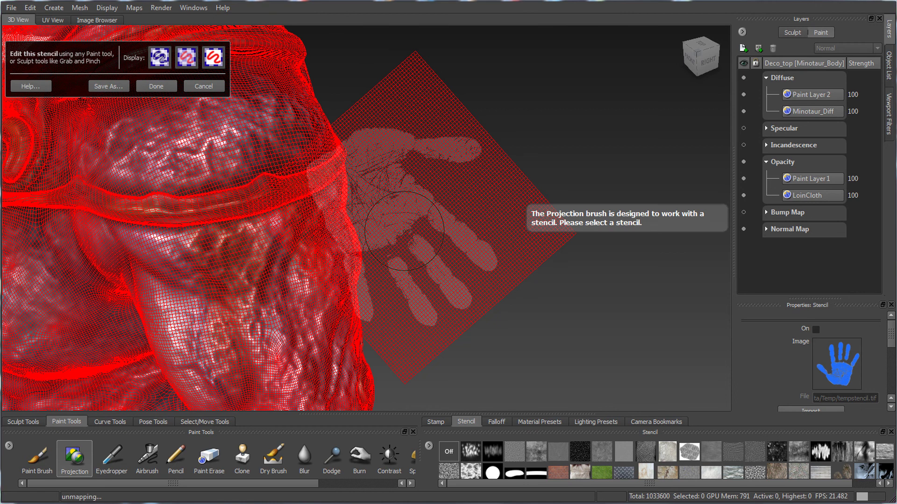
Warp the handprint stencil with the Grab tool at a size of about 10.83, broadening the palm and bending the fingers, and finish the edit.
click(23, 421)
click(88, 457)
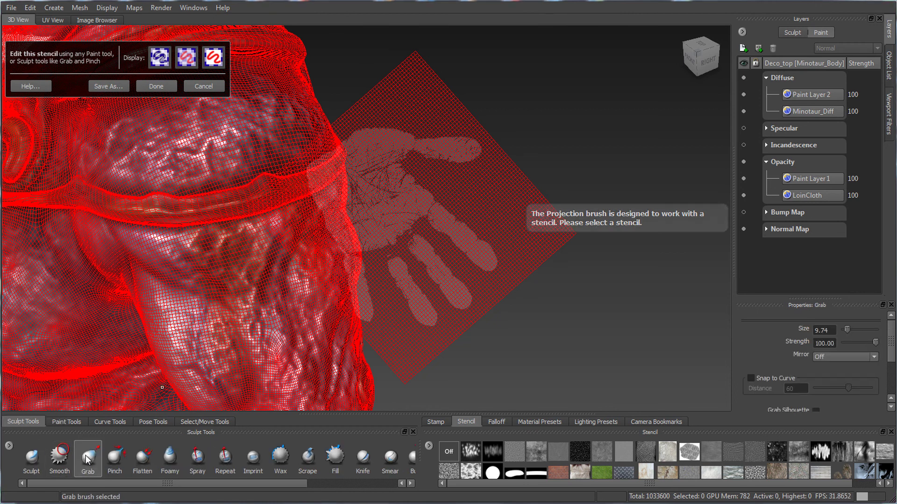
mouse_move(431, 206)
mouse_down()
mouse_move(442, 193)
mouse_move(422, 181)
mouse_move(421, 196)
mouse_move(450, 211)
mouse_move(430, 197)
mouse_move(412, 231)
mouse_move(392, 236)
mouse_up()
key(ctrl+z)
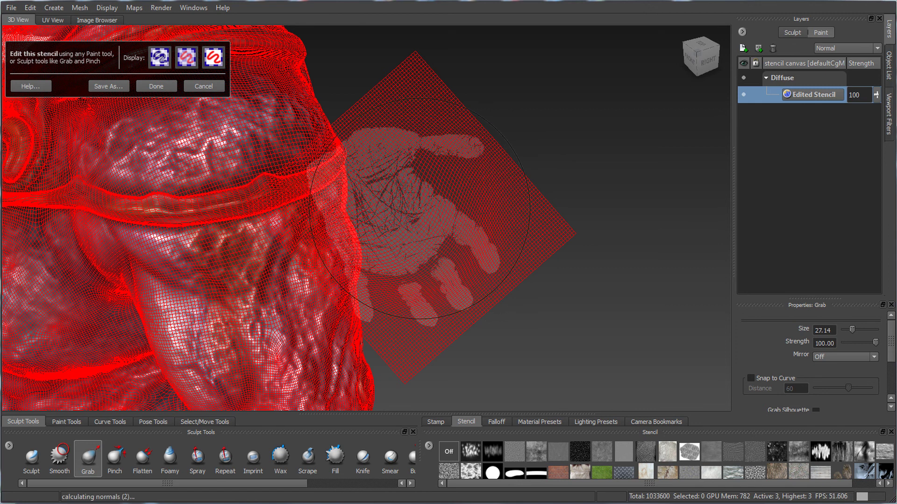
mouse_move(422, 185)
mouse_down()
mouse_move(432, 170)
mouse_move(424, 180)
mouse_up()
key(b)
drag(424, 220, 383, 219)
drag(474, 230, 453, 267)
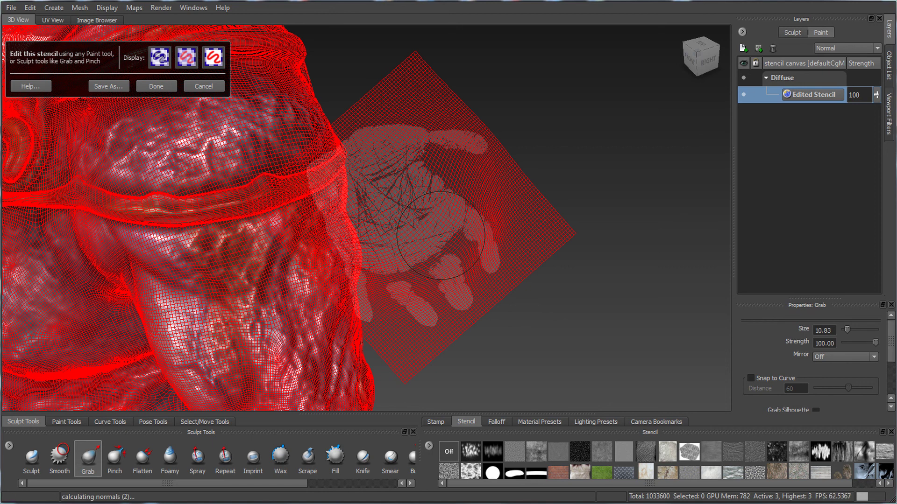
click(145, 89)
Turn off the wireframe display, position the minotaur's upper arm behind the stencil and return to the Projection tool.
alt+drag(503, 171, 538, 188)
key(w)
alt+drag(520, 216, 534, 205)
alt+right_drag(535, 206, 500, 185)
alt+drag(500, 185, 192, 382)
click(74, 423)
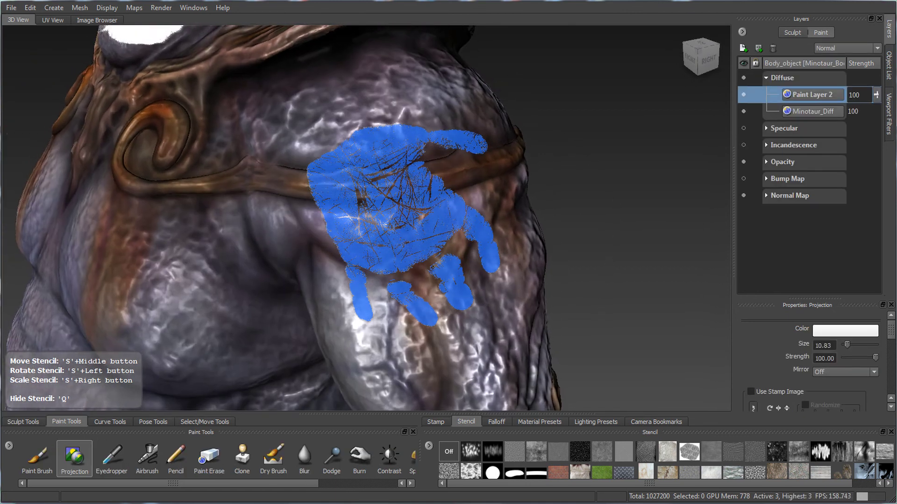
Project the warped blue handprint onto the upper arm with a brush size of about 3.18 and hide the stencil.
alt+right_drag(467, 273, 443, 280)
alt+drag(443, 280, 414, 291)
drag(364, 175, 373, 230)
drag(430, 241, 452, 139)
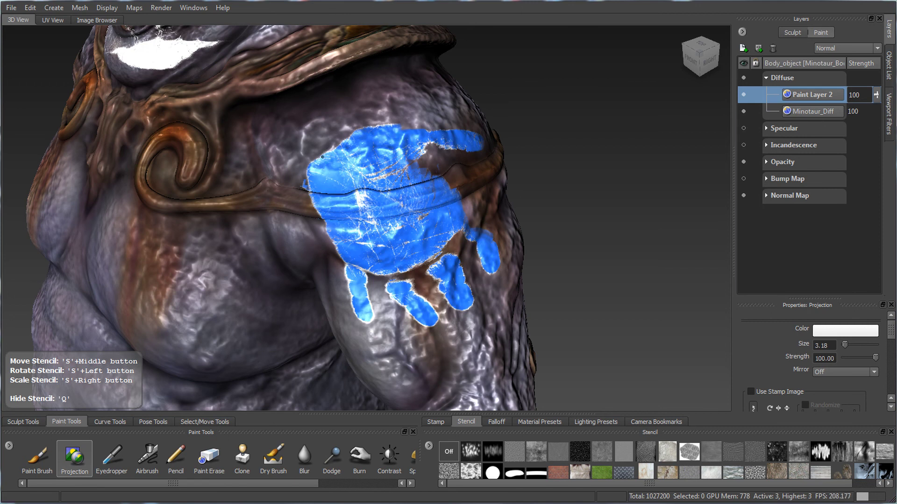
drag(380, 180, 387, 224)
alt+right_drag(449, 222, 397, 218)
mouse_move(397, 218)
alt+mouse_down()
mouse_move(482, 220)
mouse_move(467, 235)
mouse_move(514, 250)
alt+mouse_up()
key(q)
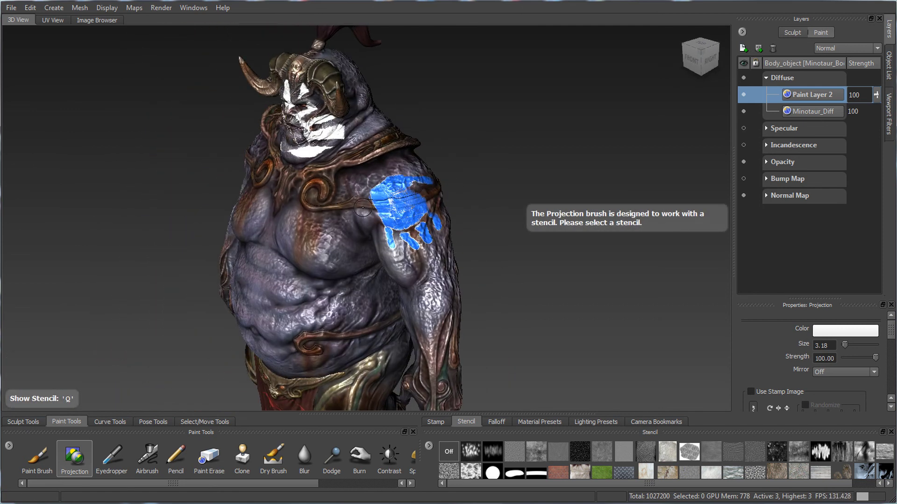